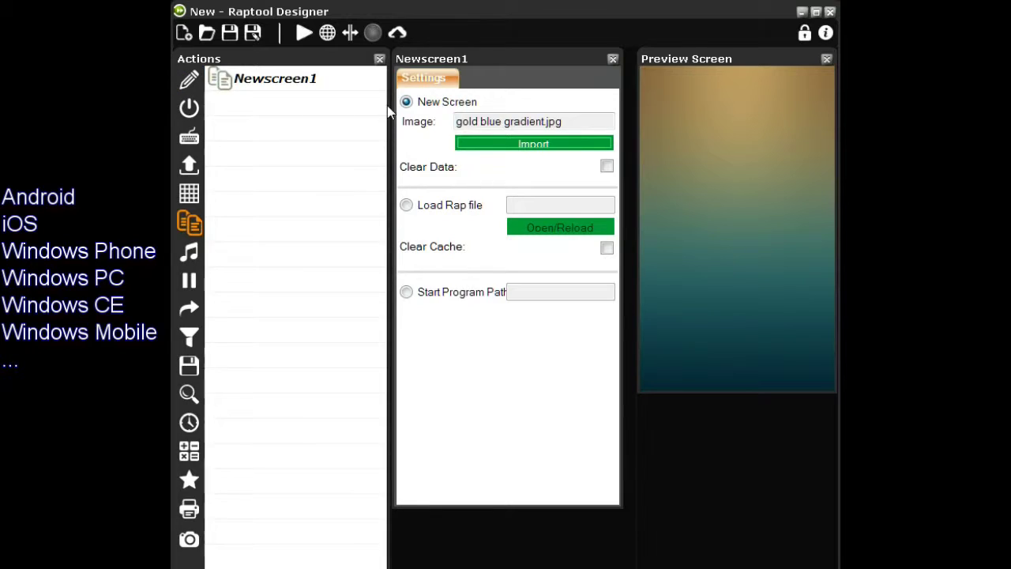
Add a text label to the screen and make it read 'My first app'
left_click(190, 79)
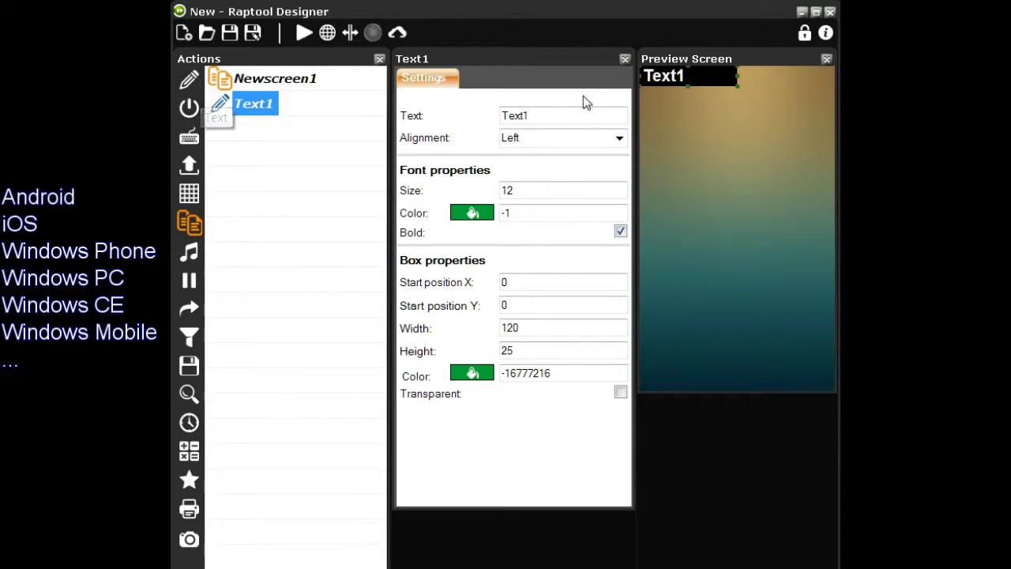
left_click_drag(570, 116, 487, 116)
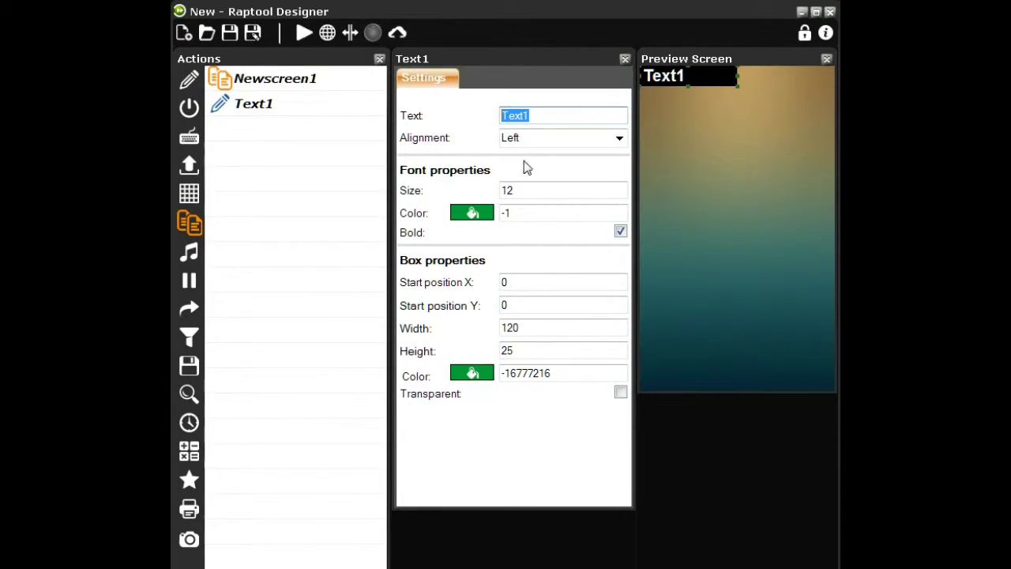
type("My first app")
key("Return")
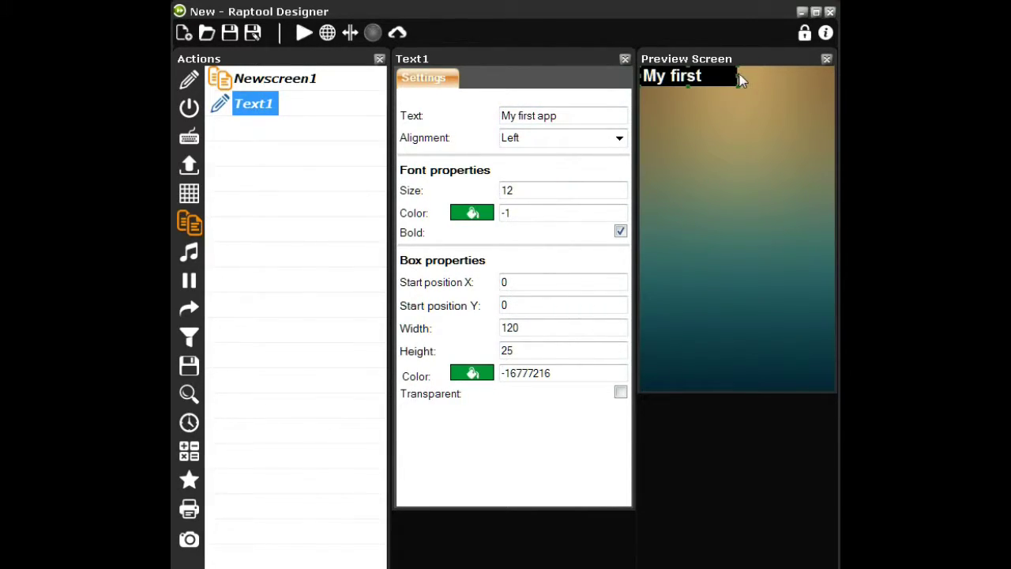
Widen the title box to width 231, make its background transparent and centre its text
left_click_drag(740, 80, 827, 80)
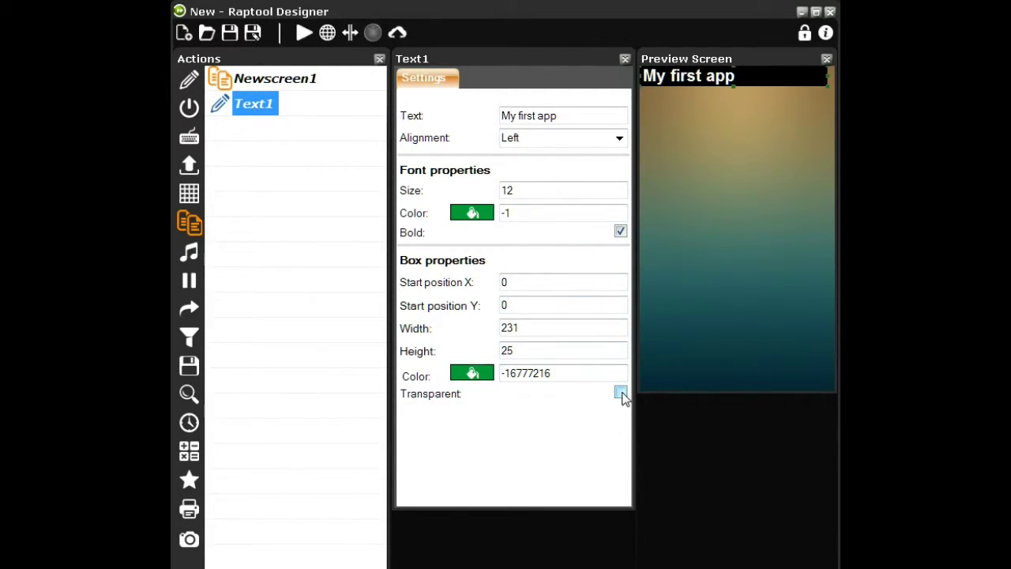
left_click(621, 393)
left_click(618, 139)
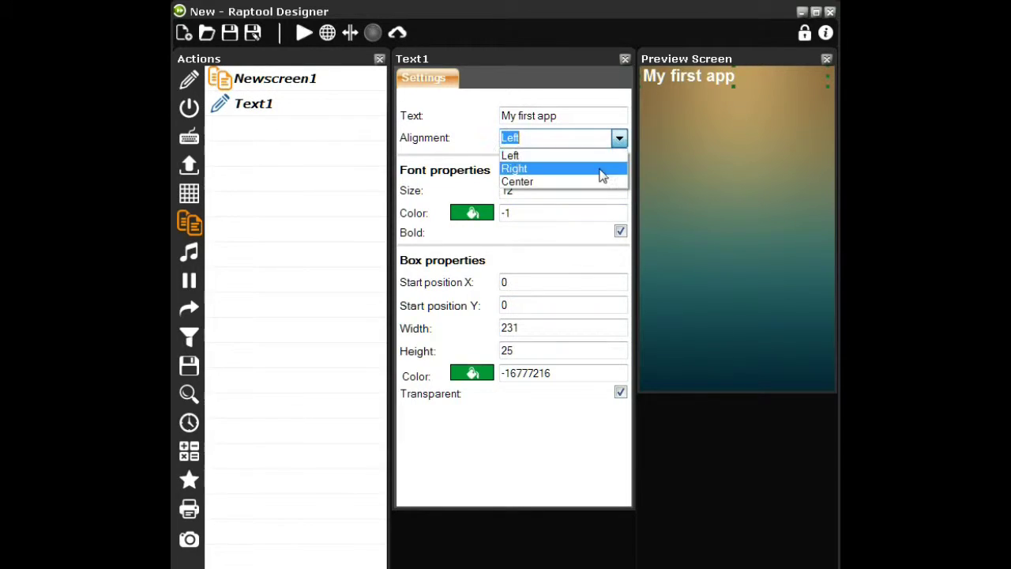
left_click(594, 182)
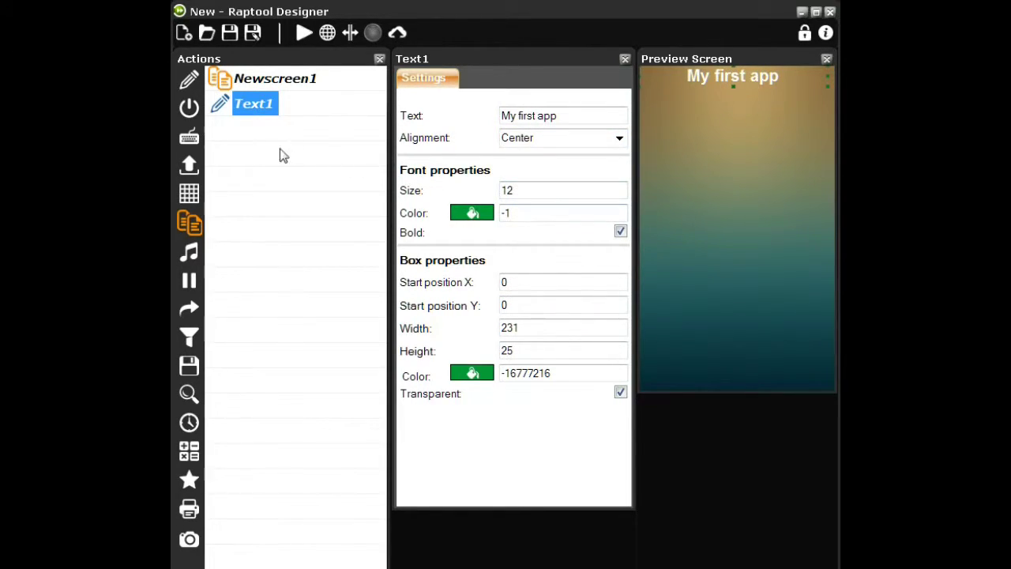
Add an input field below the title, stretch it wide and centre its text
left_click(189, 135)
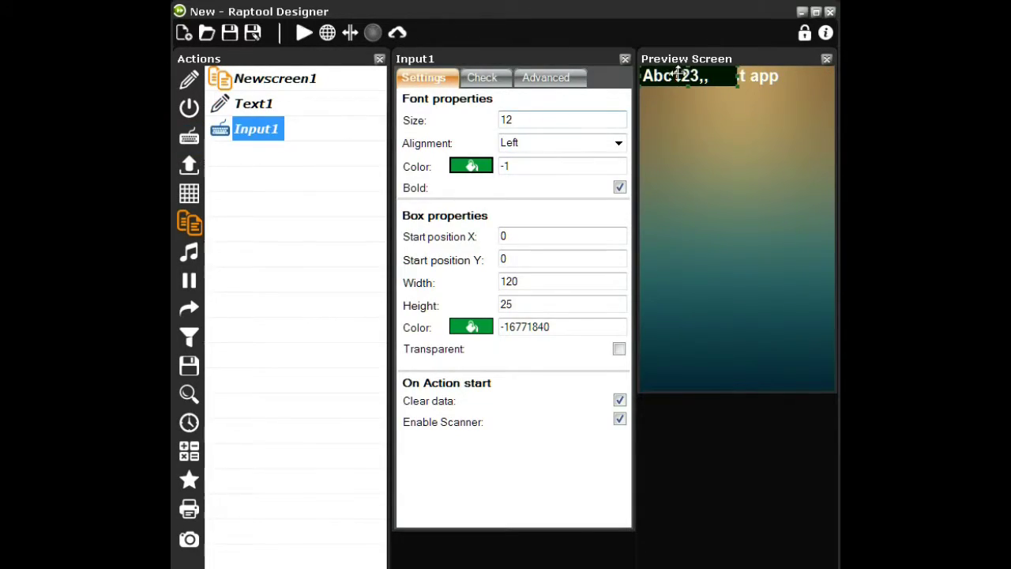
left_click_drag(678, 73, 834, 99)
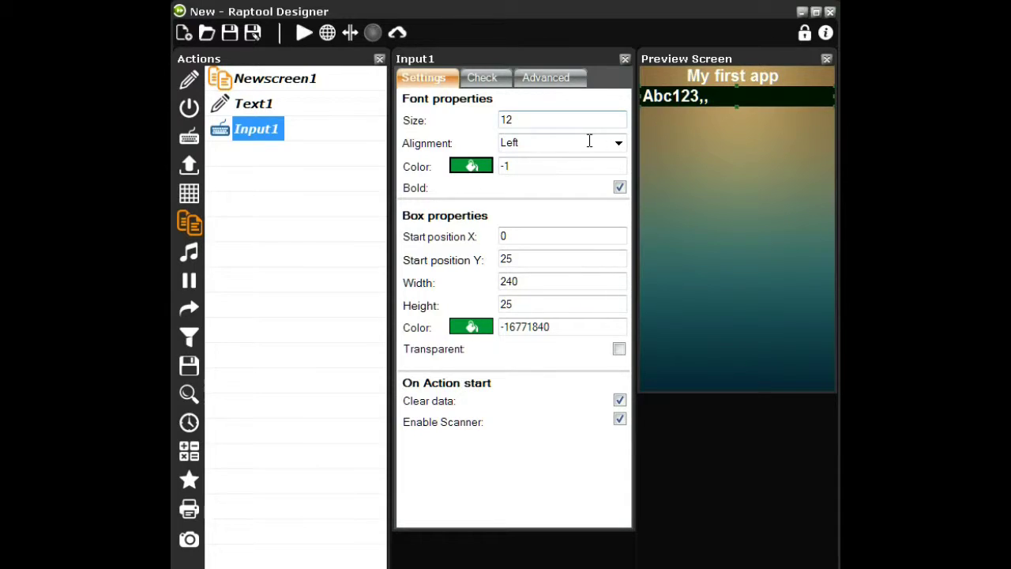
left_click(617, 143)
left_click(542, 193)
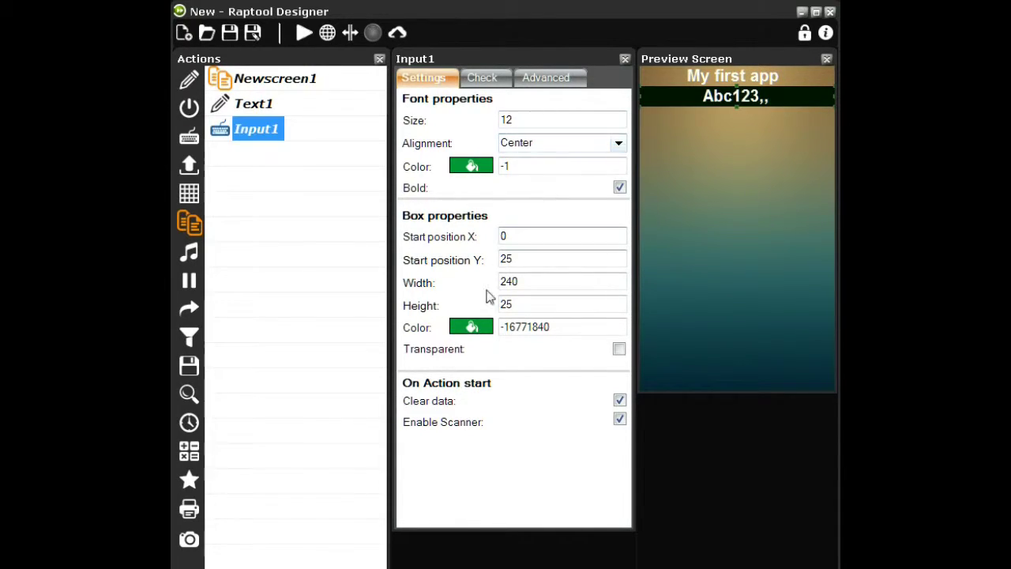
Give the input a white box with black text, then add an output field
left_click(478, 326)
left_click(531, 245)
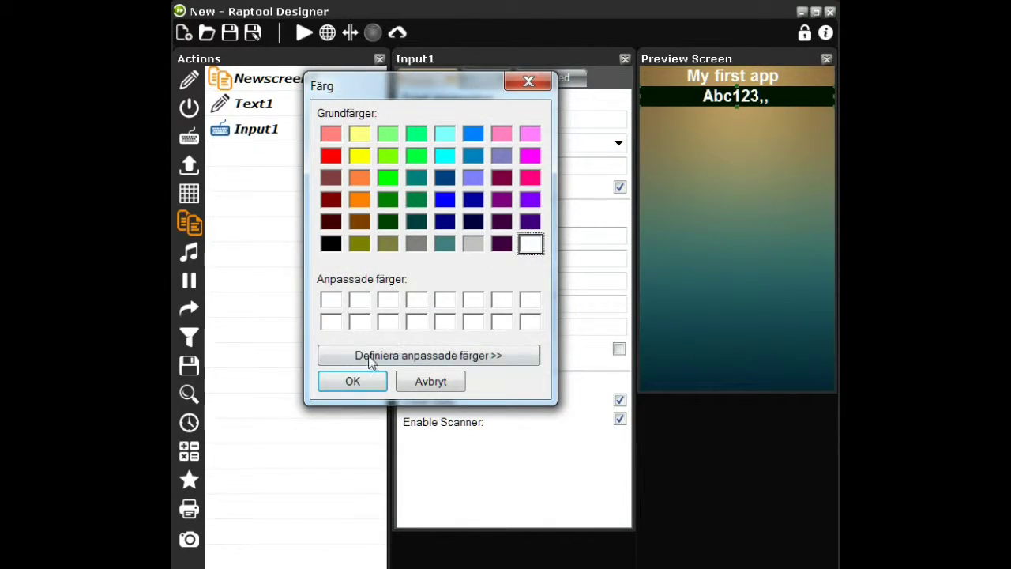
left_click(352, 381)
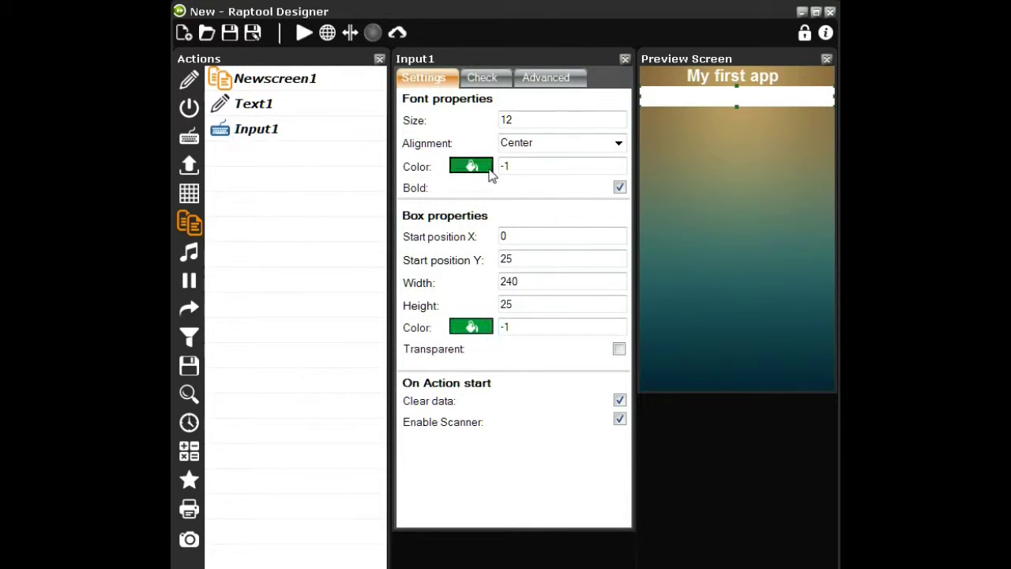
left_click(483, 170)
left_click(338, 247)
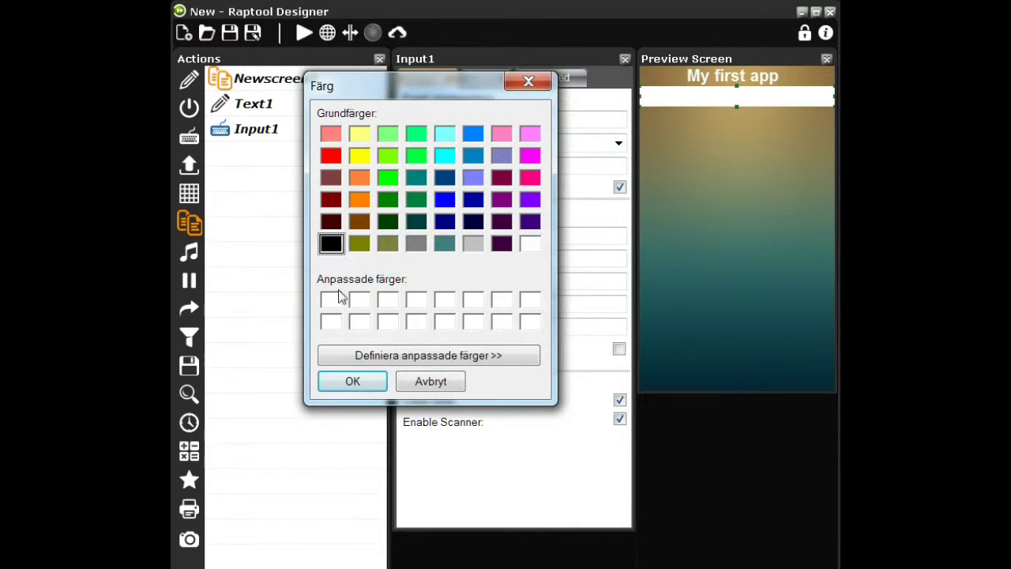
left_click(333, 388)
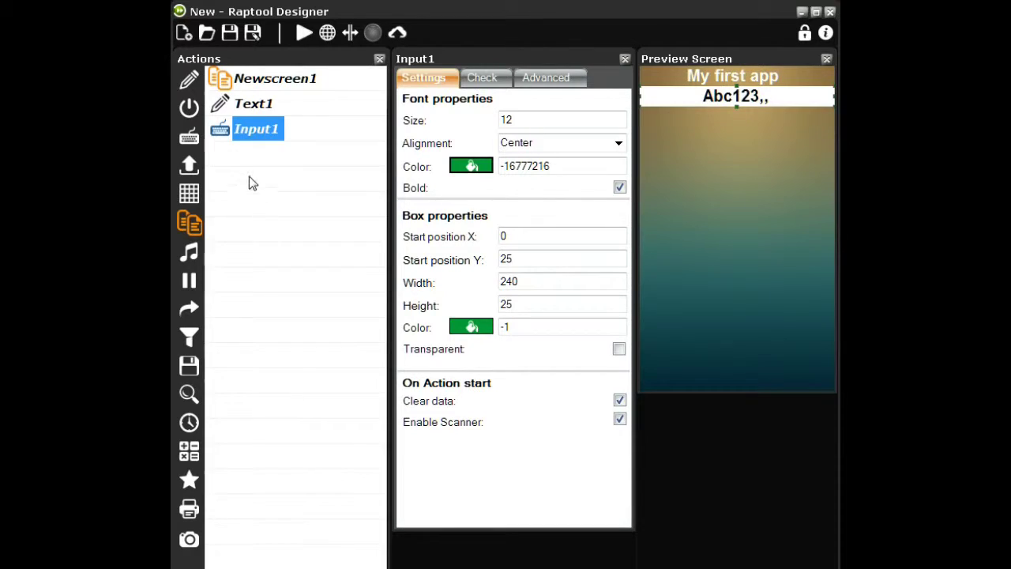
left_click(189, 163)
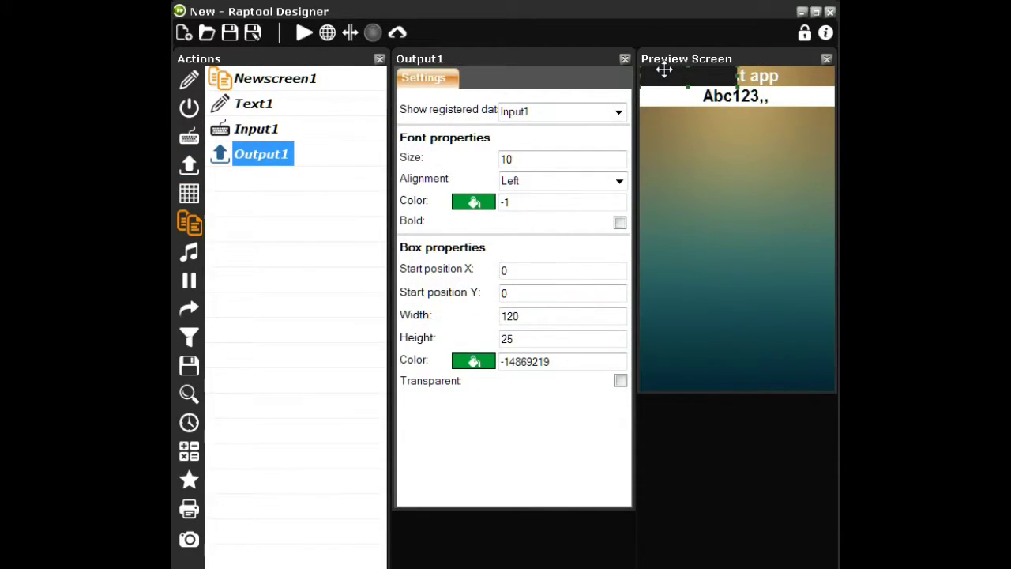
Place Output1 below the input at width 241 with centred, bold, dark green text
left_click_drag(664, 69, 649, 109)
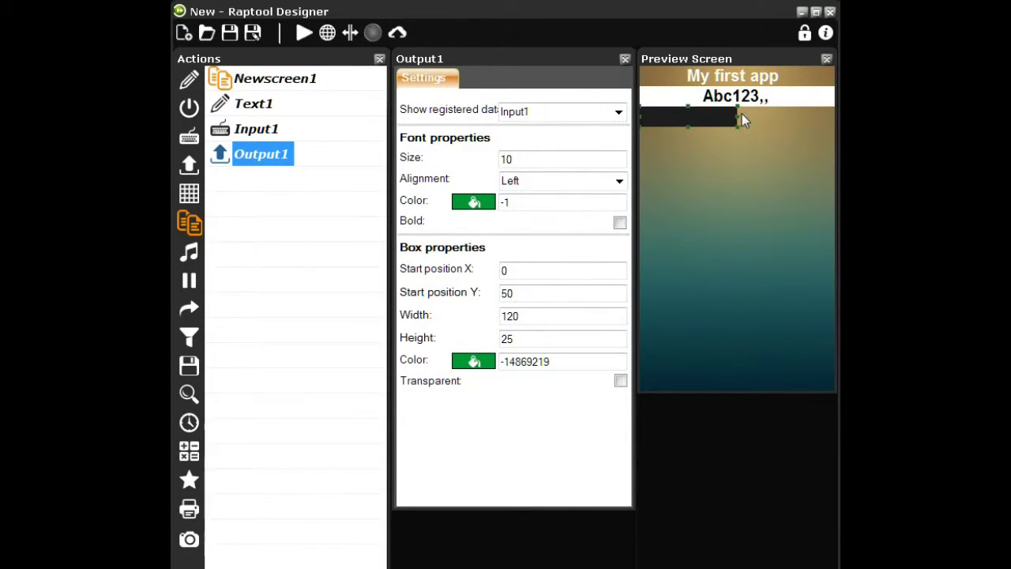
left_click_drag(736, 117, 837, 124)
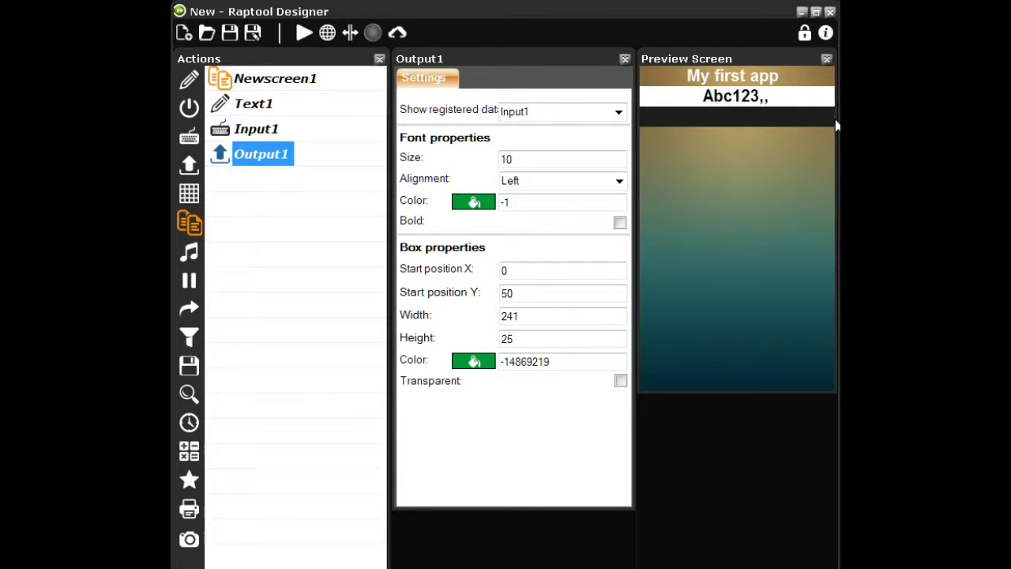
left_click(616, 180)
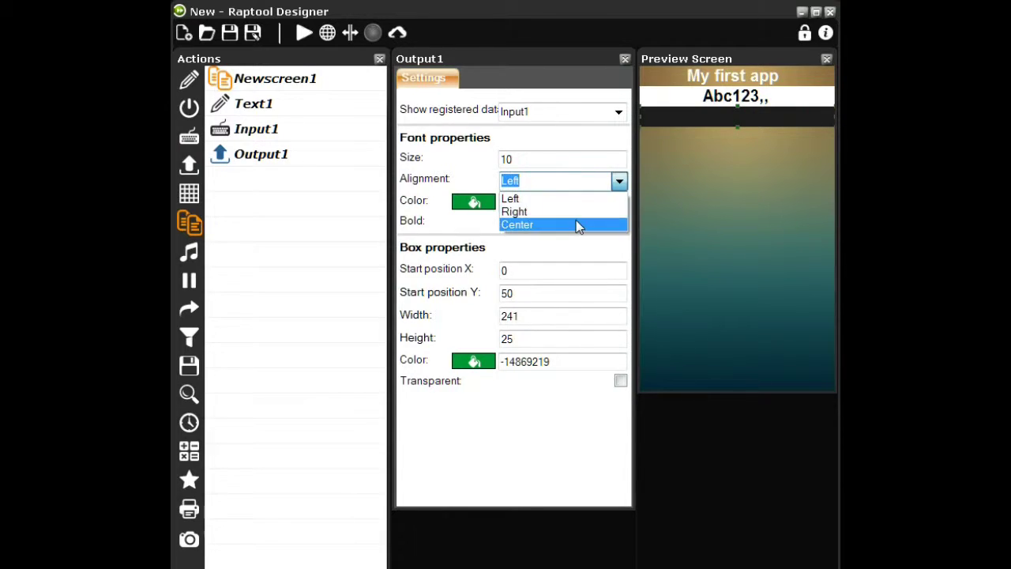
left_click(575, 224)
left_click(620, 223)
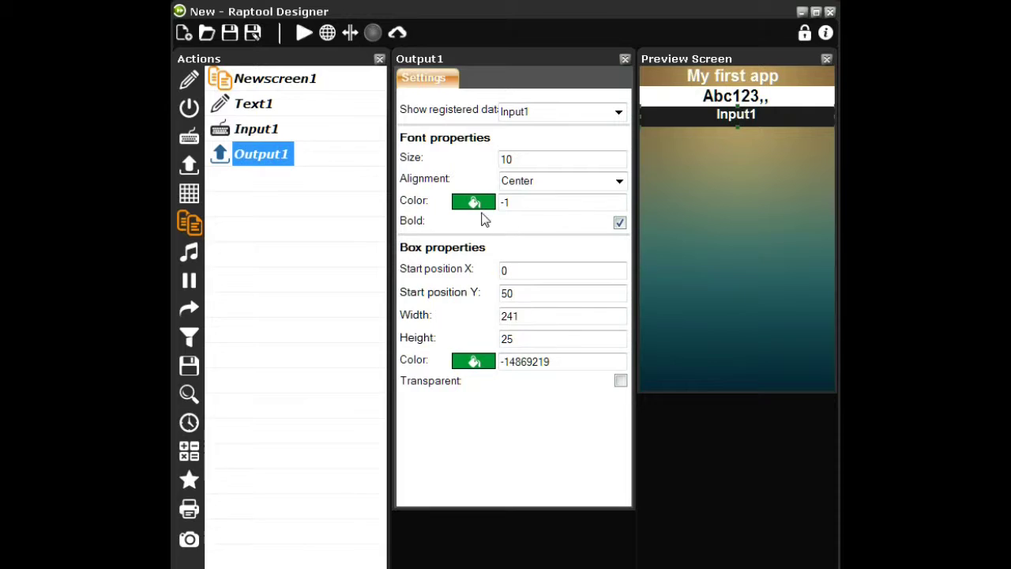
left_click(474, 202)
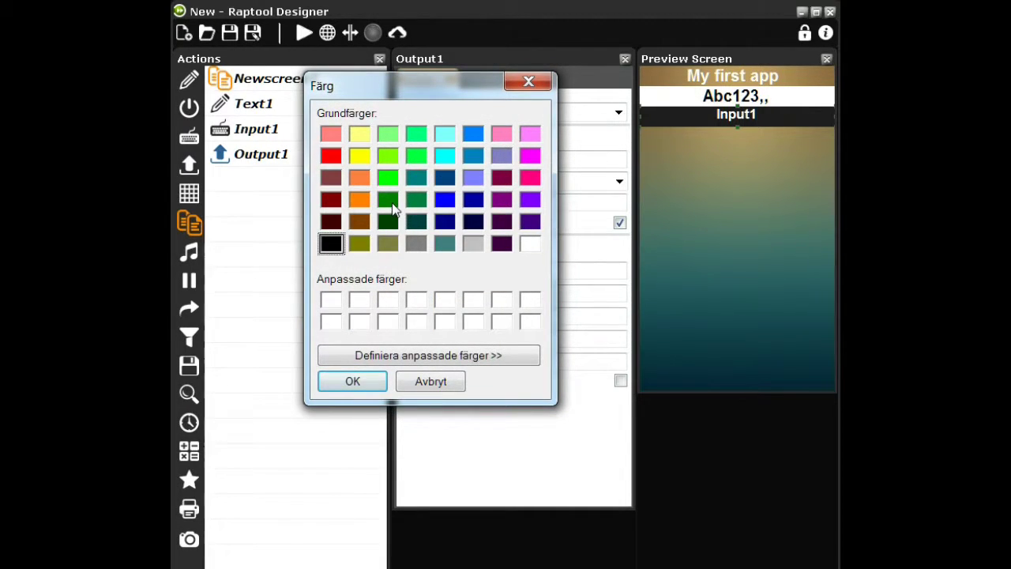
left_click(385, 201)
left_click(352, 382)
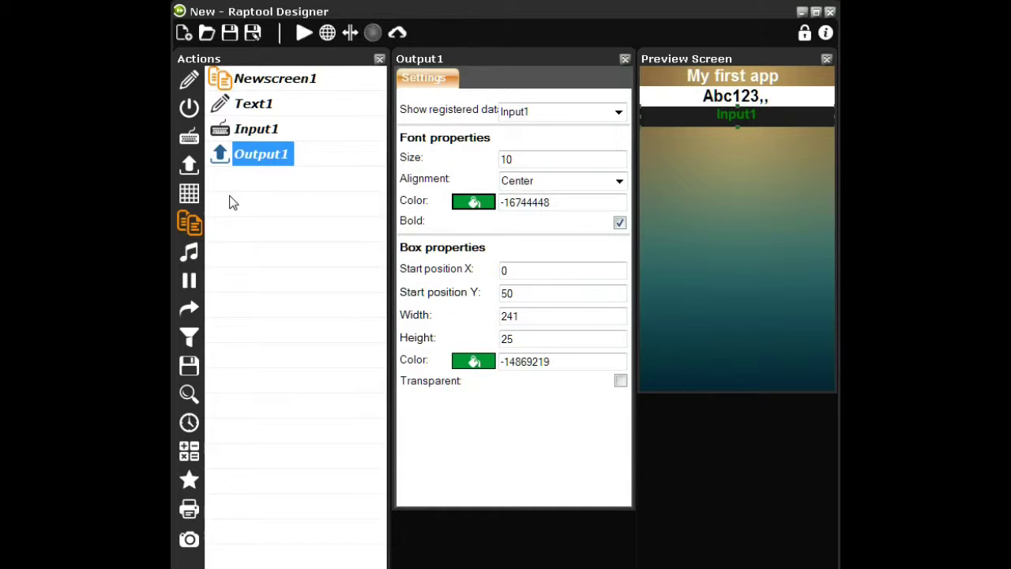
Add a go-to action and set Output1 to show Input1's registered data
left_click(196, 310)
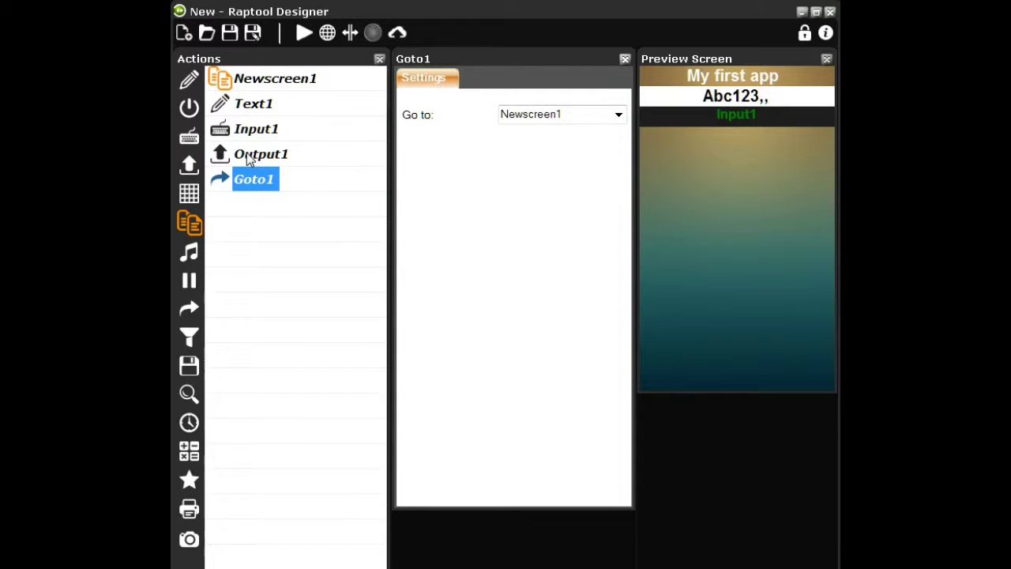
left_click(251, 155)
left_click(619, 112)
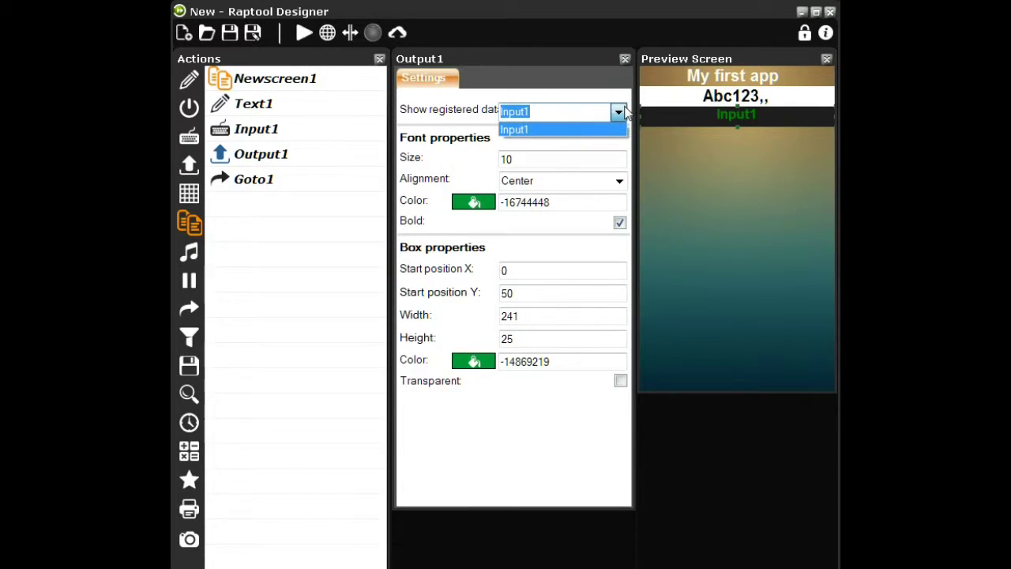
left_click(605, 131)
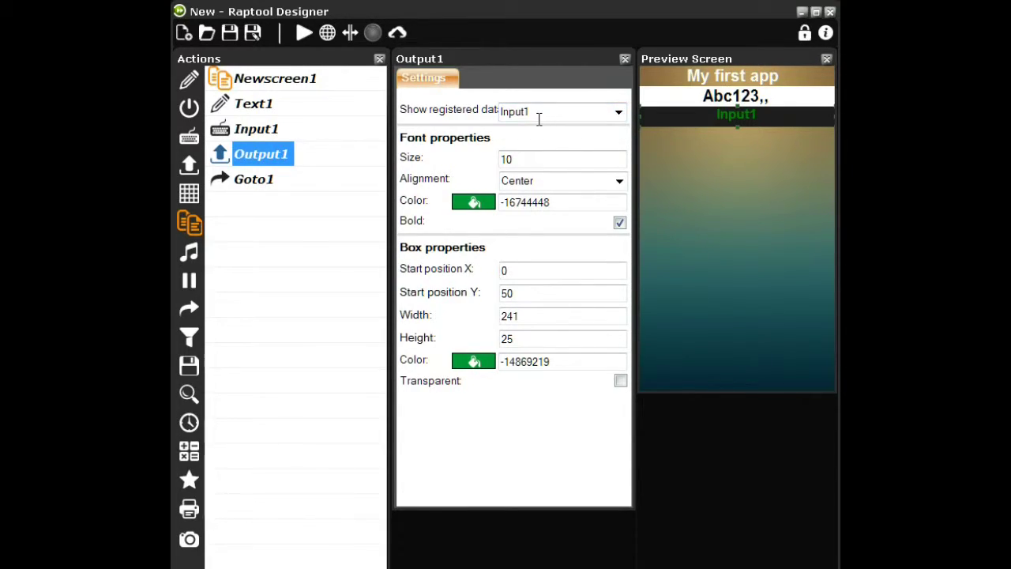
Set Goto1's destination to Input1 so the app loops back
left_click(248, 179)
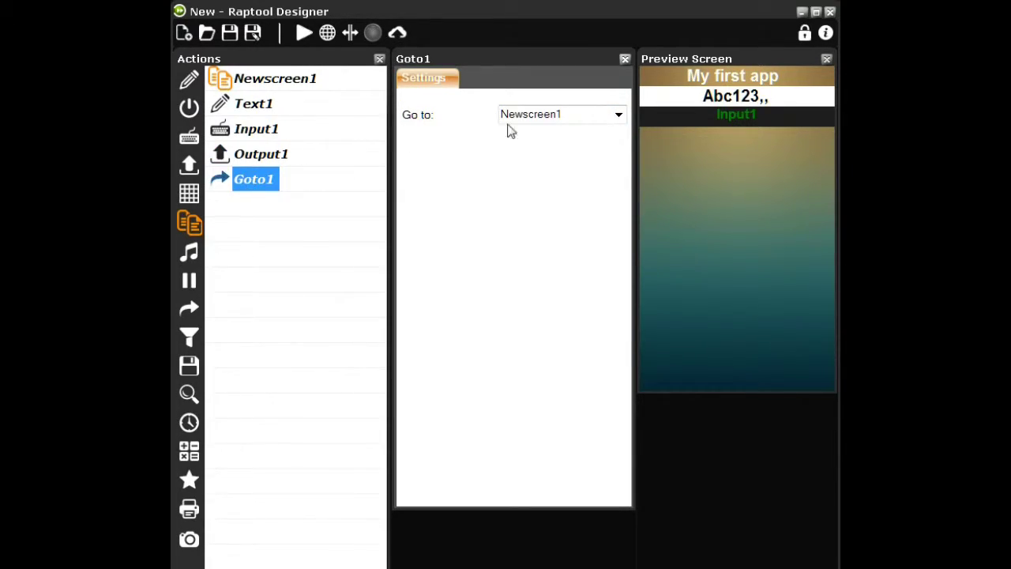
left_click(617, 115)
left_click(617, 115)
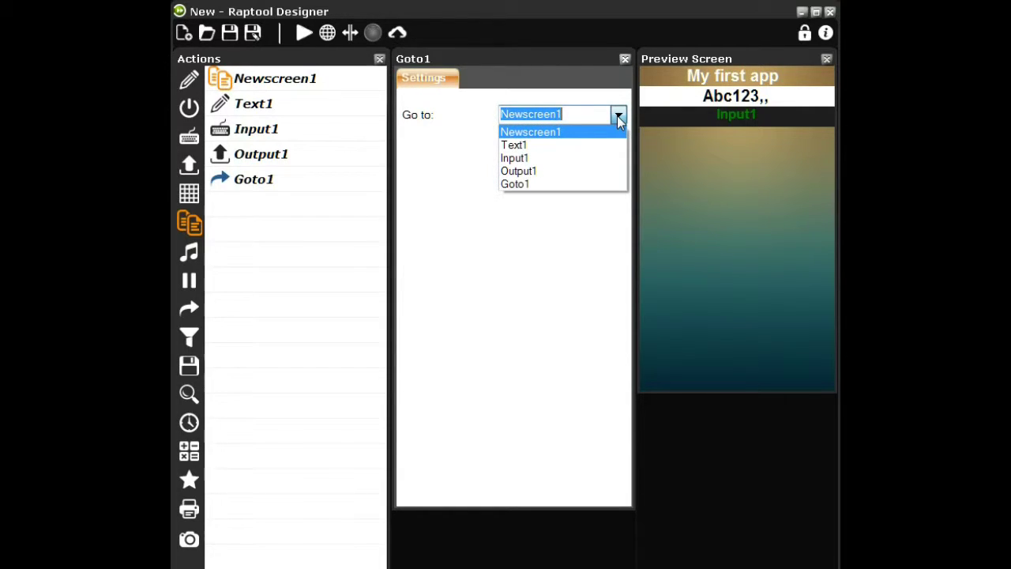
left_click(583, 166)
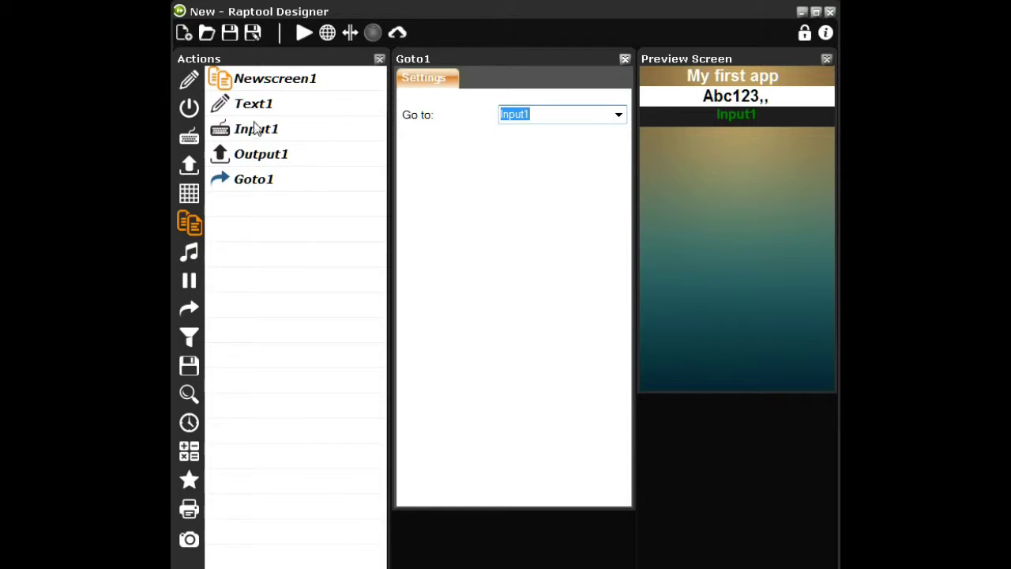
Add a button below the output using the 'button frame slim 200x50.png' image, transparent
left_click(197, 110)
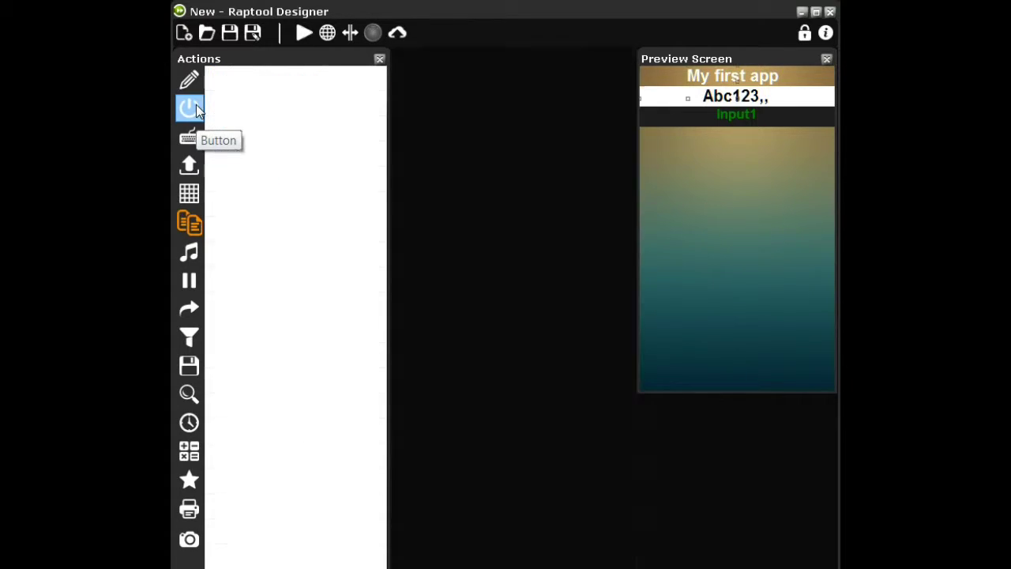
left_click_drag(676, 90, 722, 160)
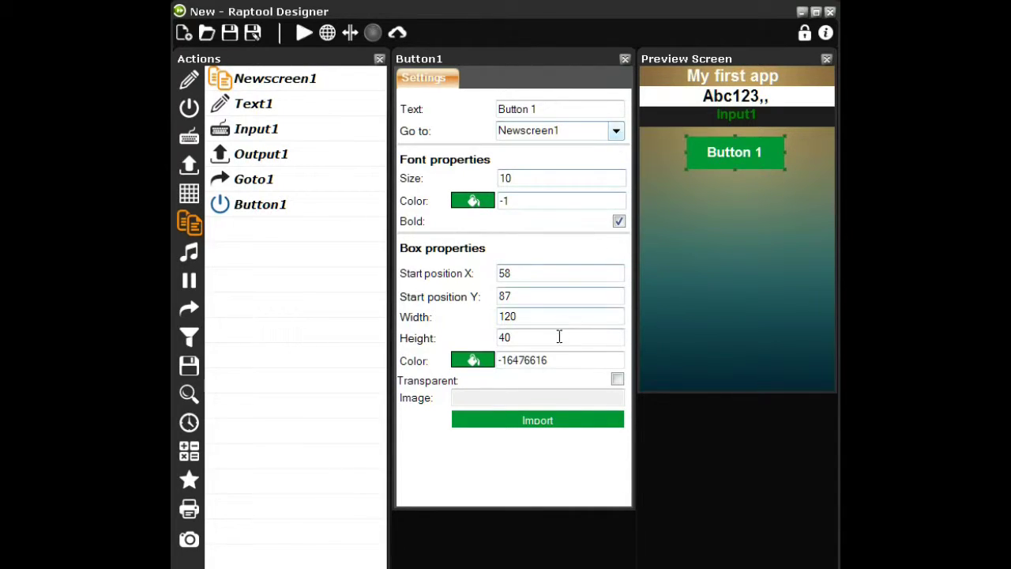
left_click(529, 420)
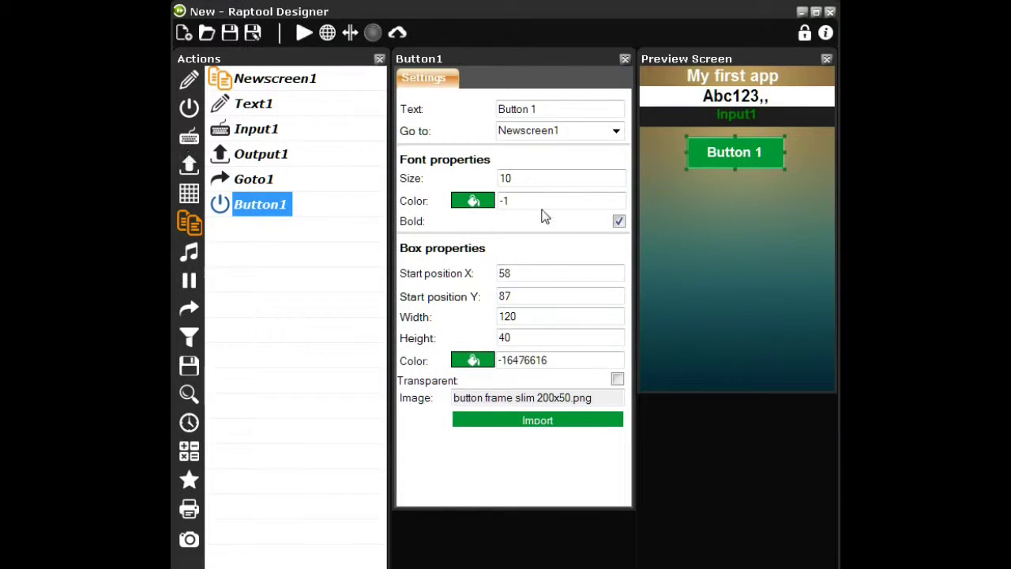
left_click(617, 380)
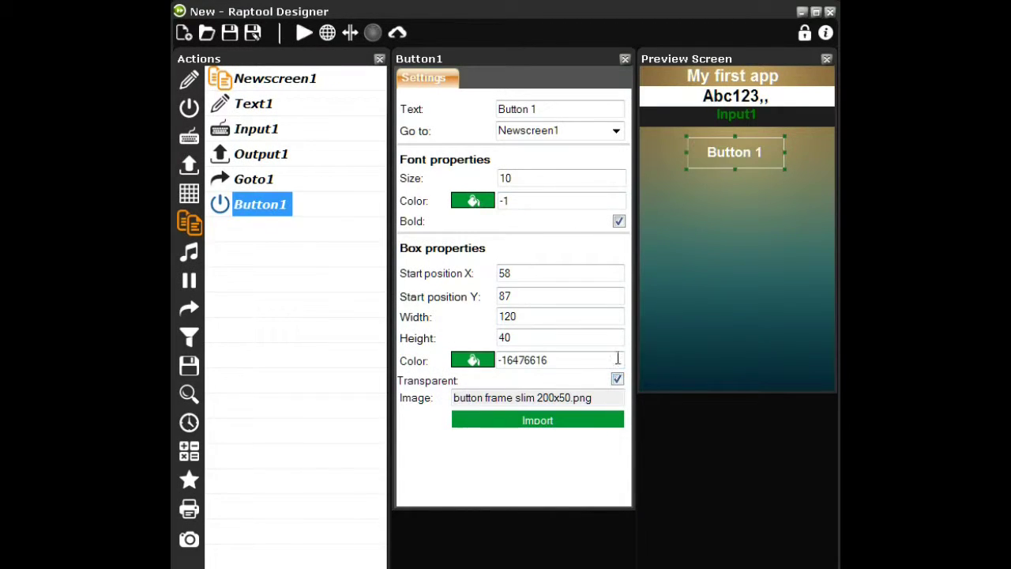
Label the button Exit, size it 200 by 50, and nudge it left
left_click_drag(593, 109, 467, 115)
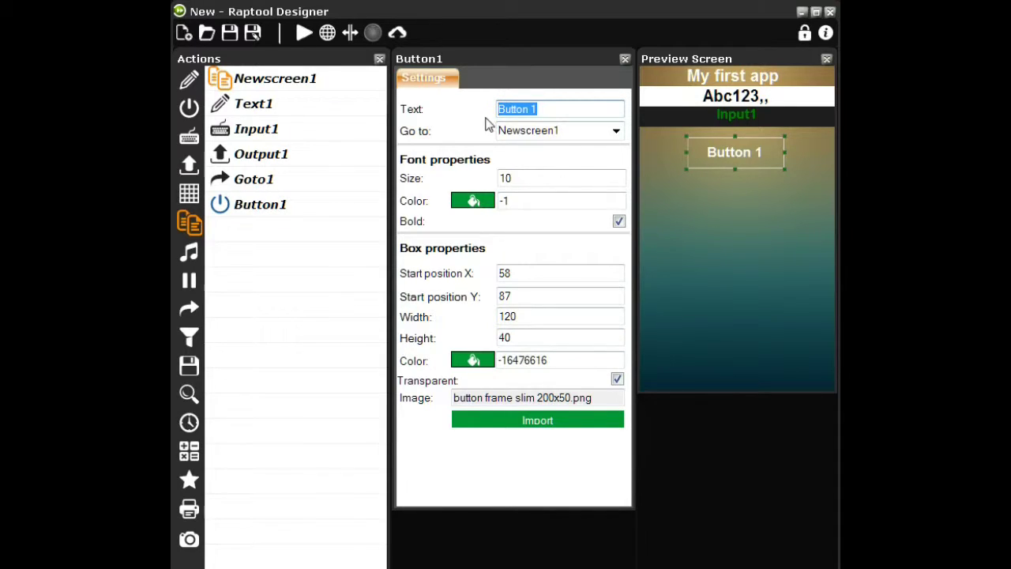
type("Ex")
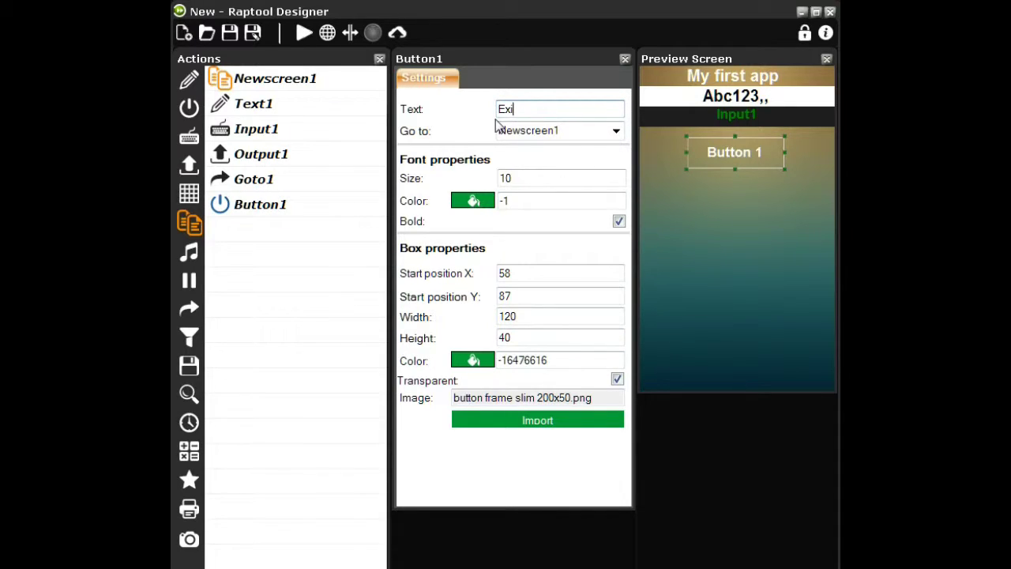
type("it")
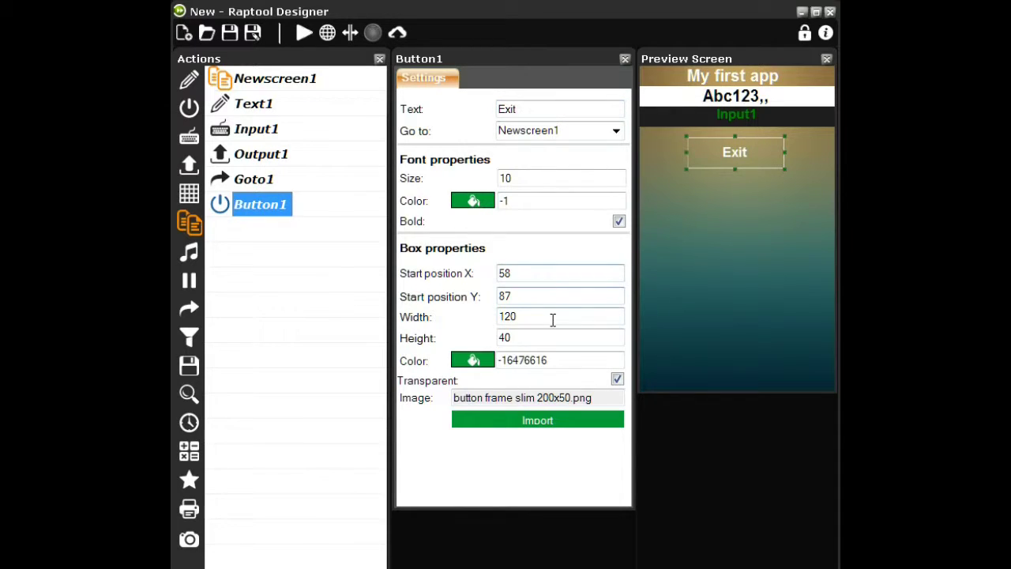
left_click_drag(553, 318, 499, 317)
type("200")
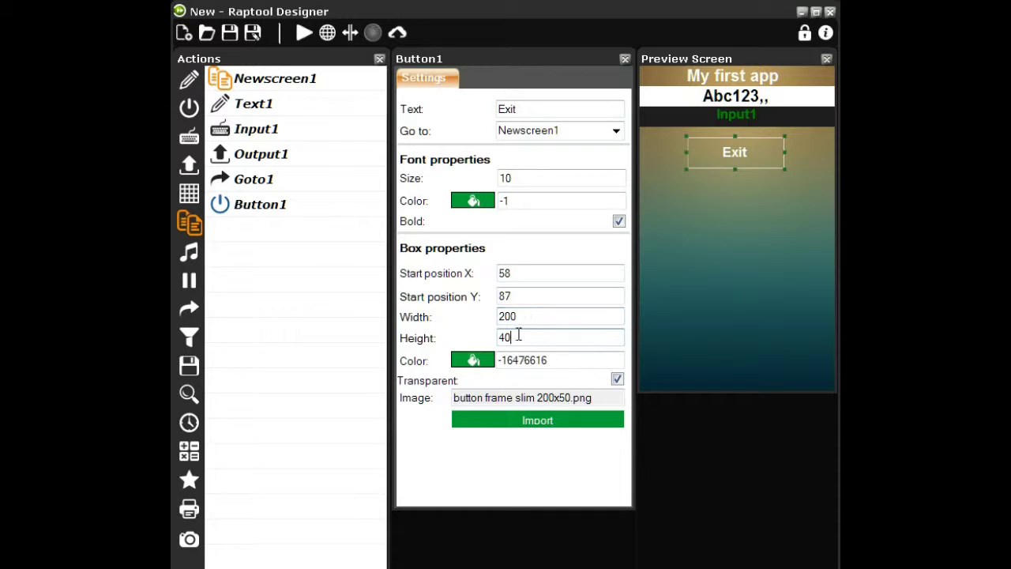
left_click_drag(517, 337, 483, 333)
type("50")
key("Return")
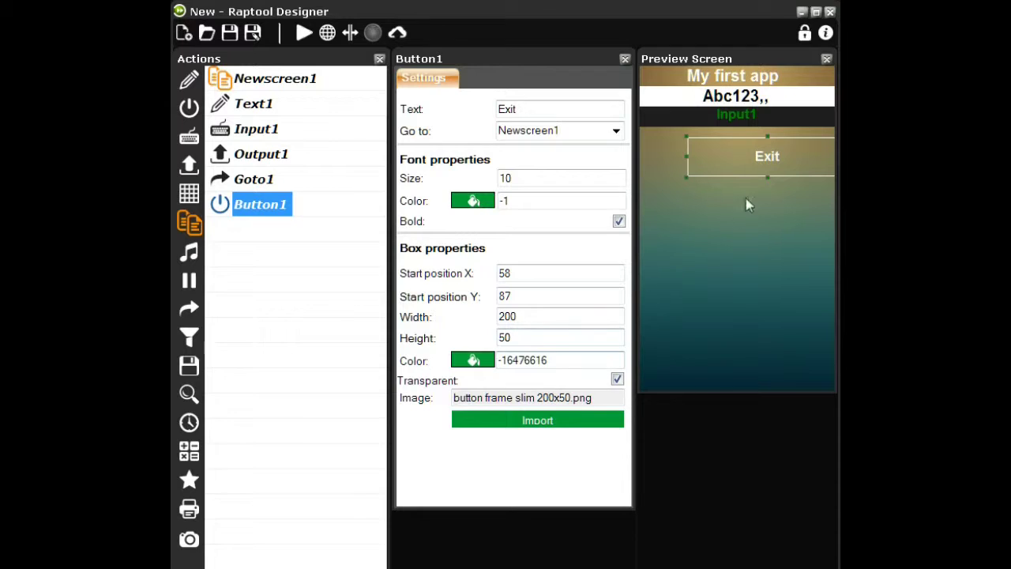
left_click_drag(751, 158, 735, 165)
right_click(728, 270)
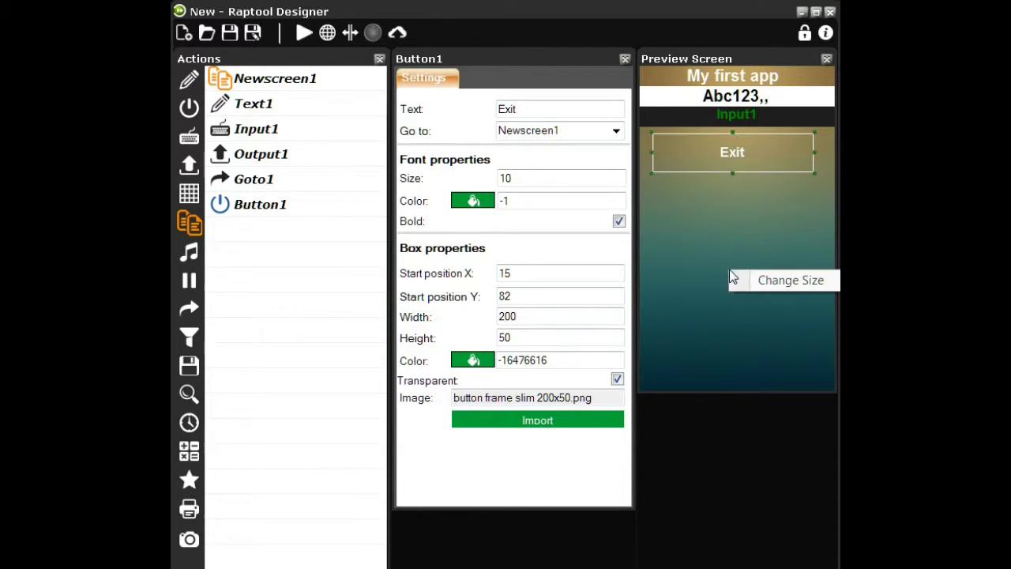
Confirm the 240×400 screen size, then centre the Exit button at X 26, Y 81
left_click(786, 281)
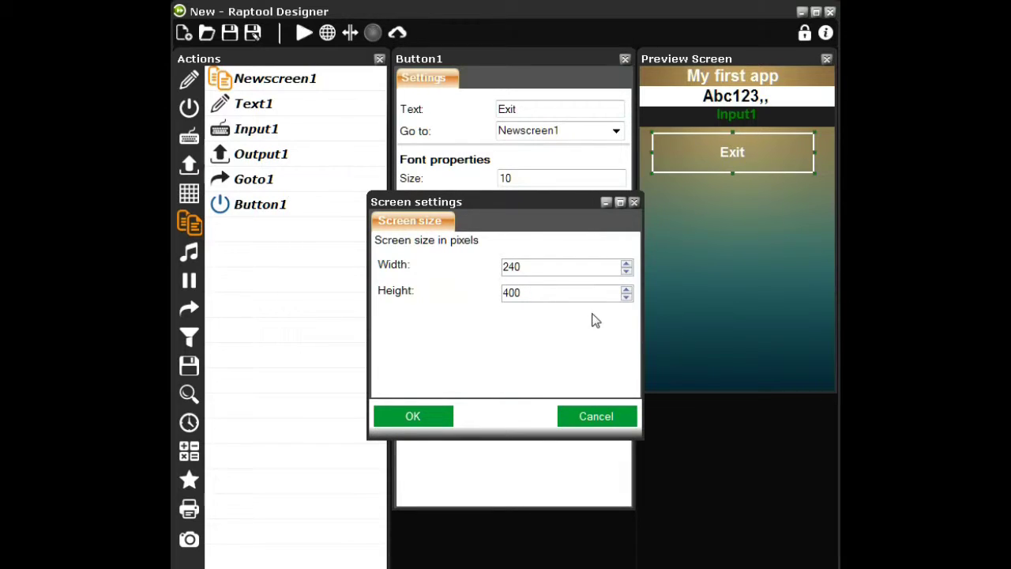
left_click_drag(521, 200, 512, 180)
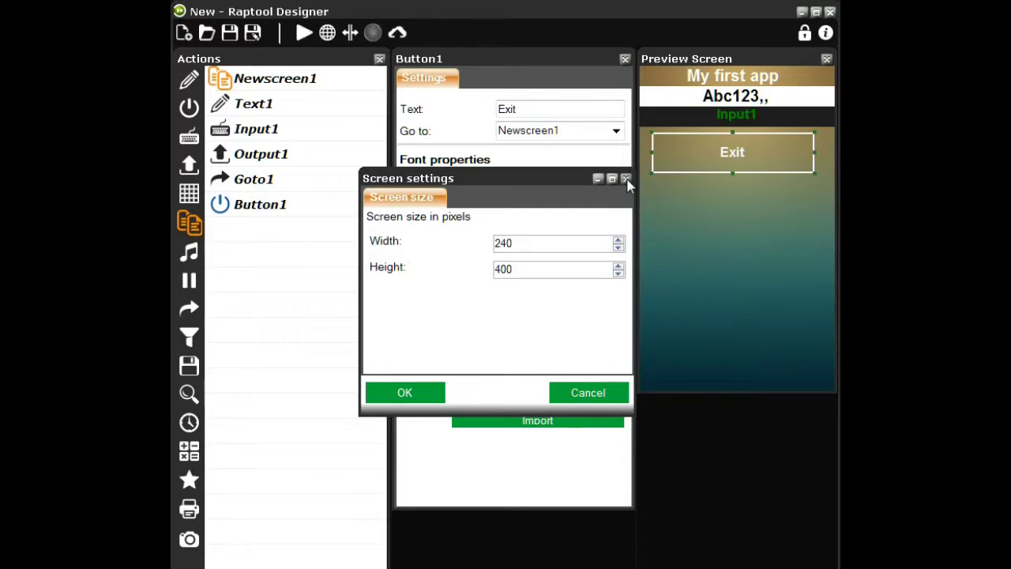
left_click(627, 180)
left_click_drag(690, 167, 704, 162)
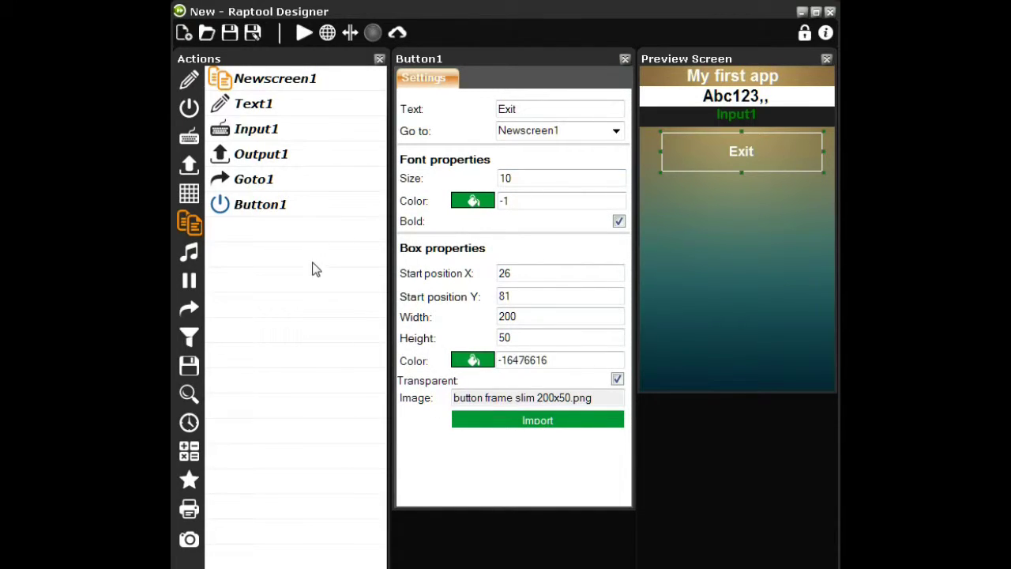
Add a new-screen action after Button1 and rename it from Newscreen2 to Exit
left_click(222, 203)
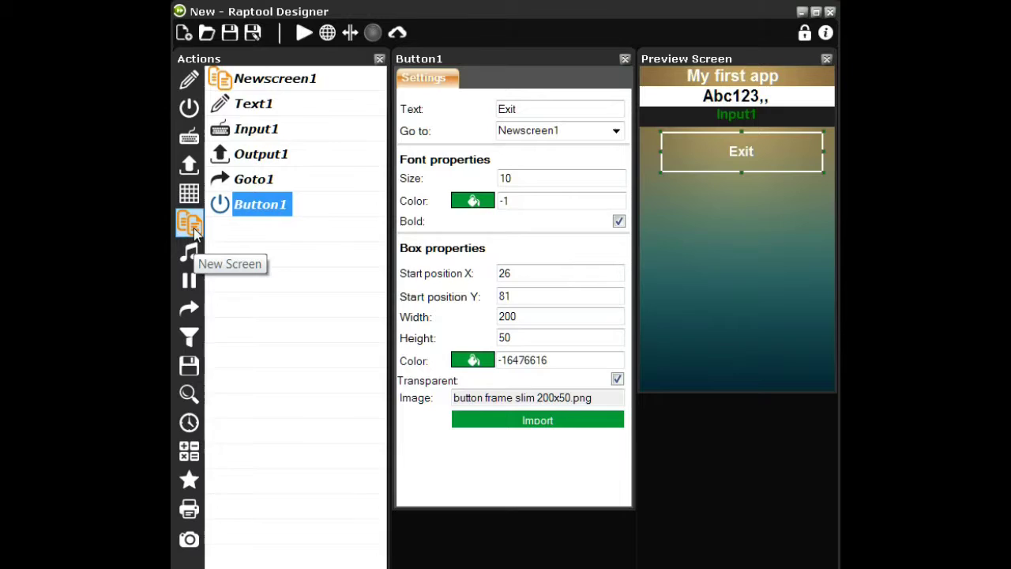
left_click(193, 228)
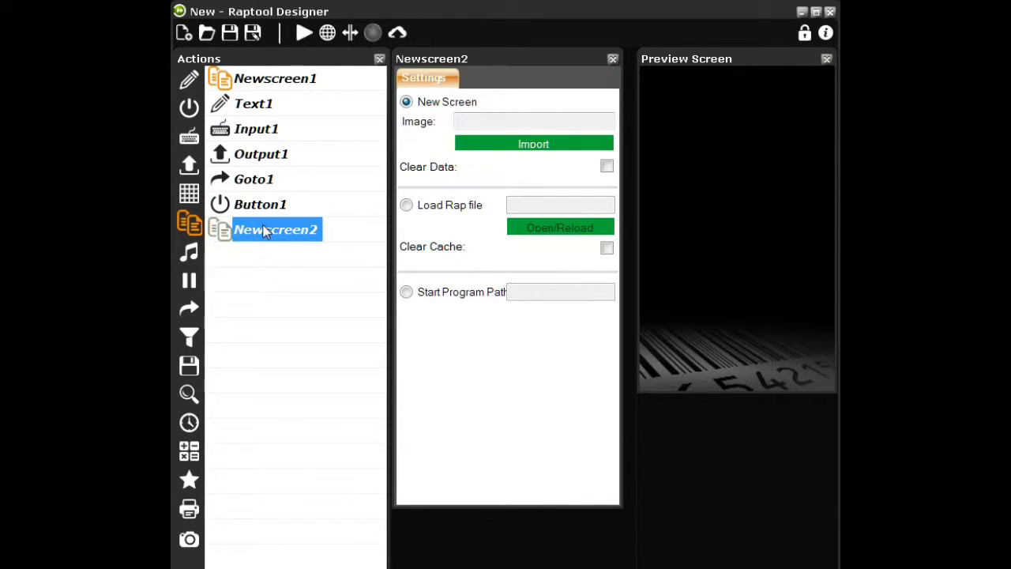
left_click(286, 236)
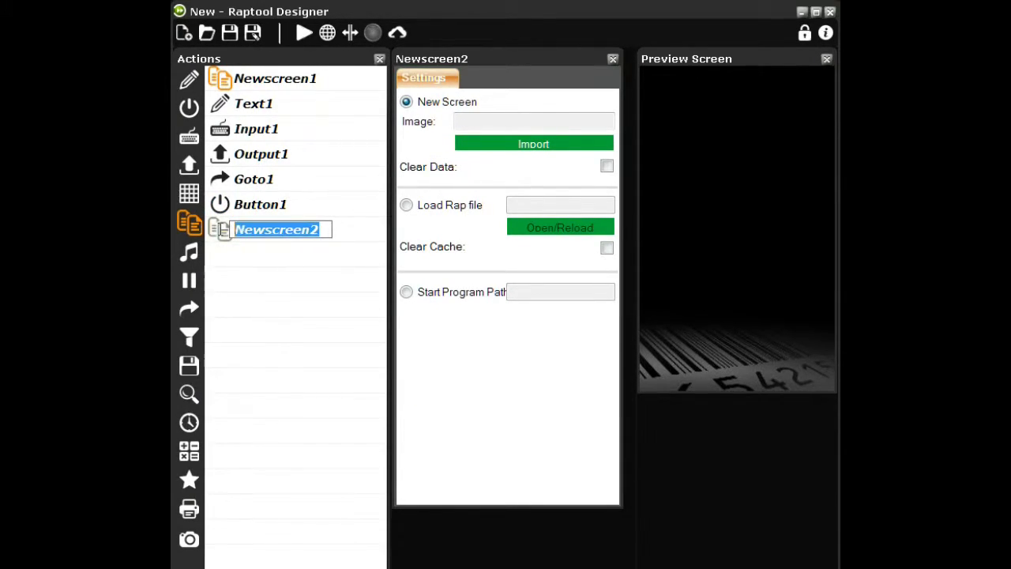
type("Ex")
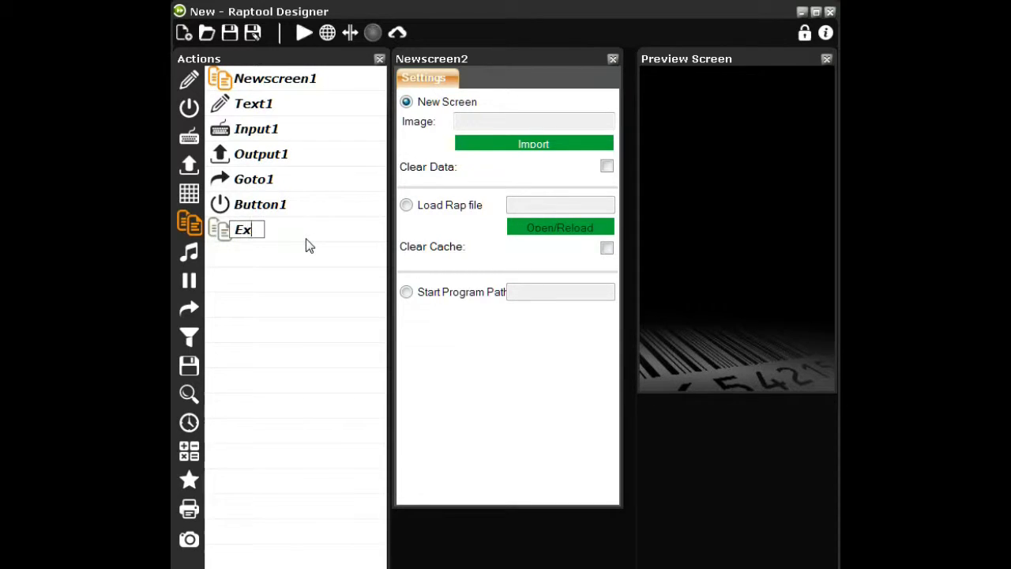
type("it")
key("Return")
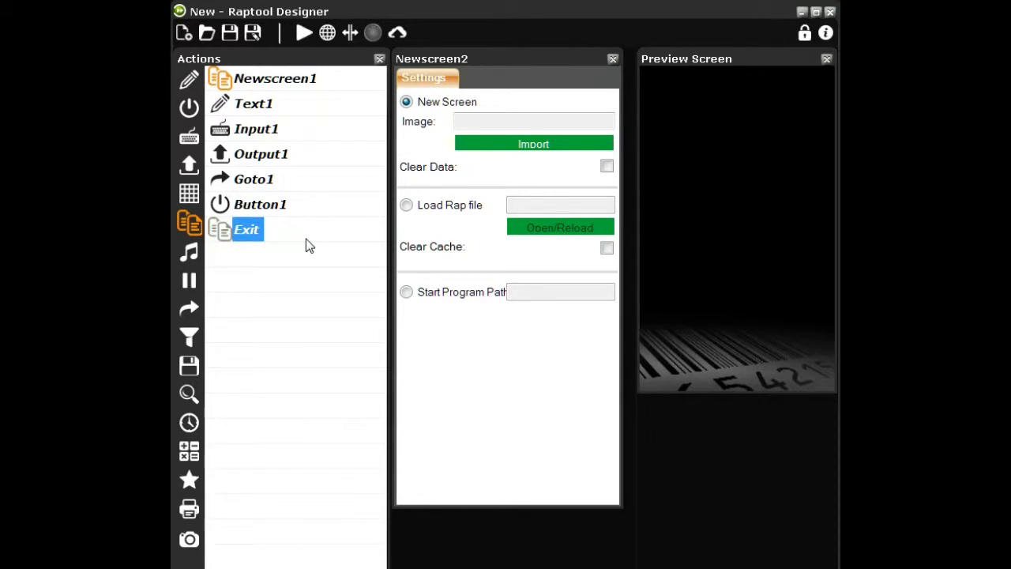
Reorder Button1 in the action list so it sits between Goto1 and Exit
left_click(220, 203)
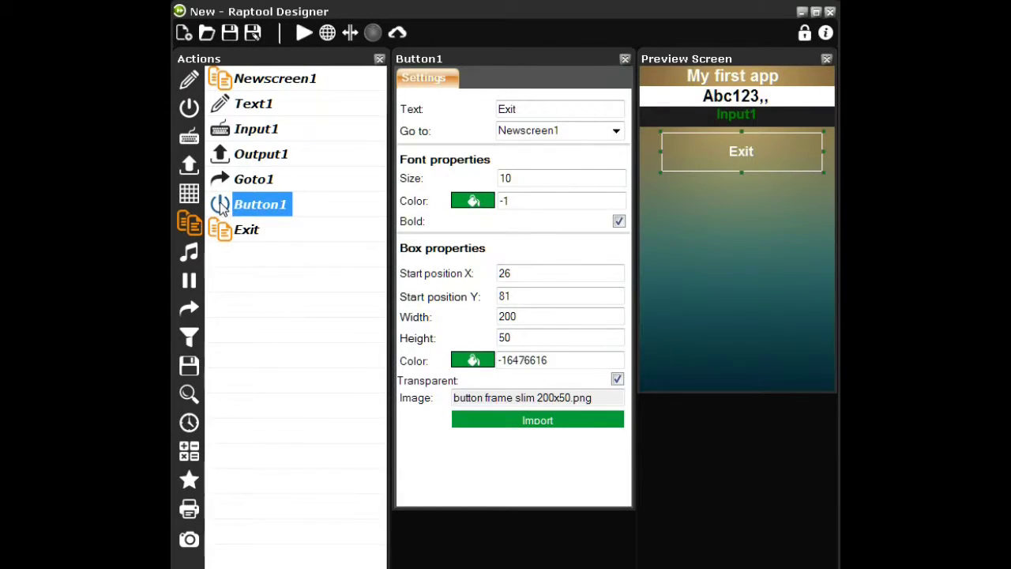
left_click_drag(219, 202, 226, 136)
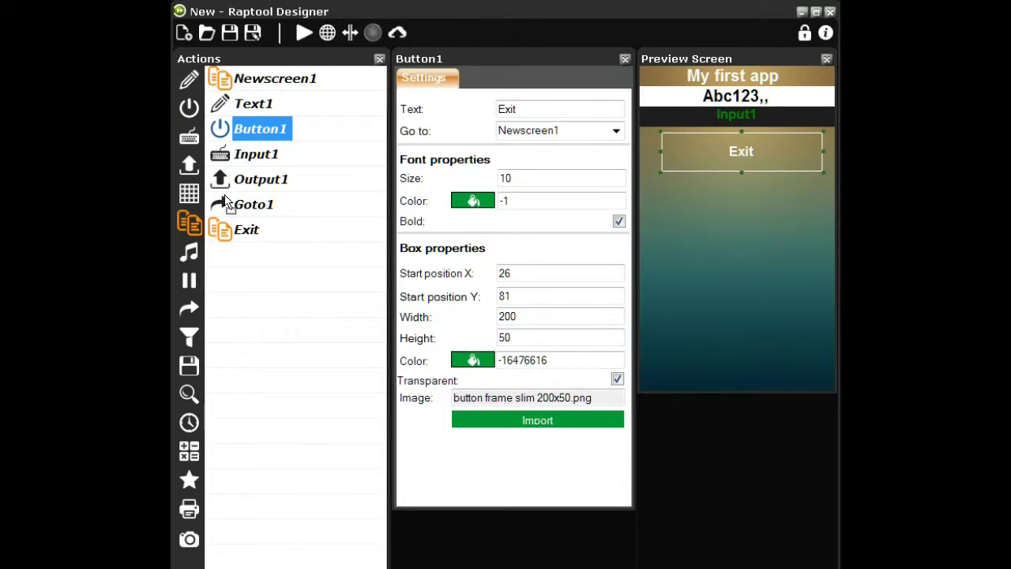
left_click_drag(224, 201, 225, 199)
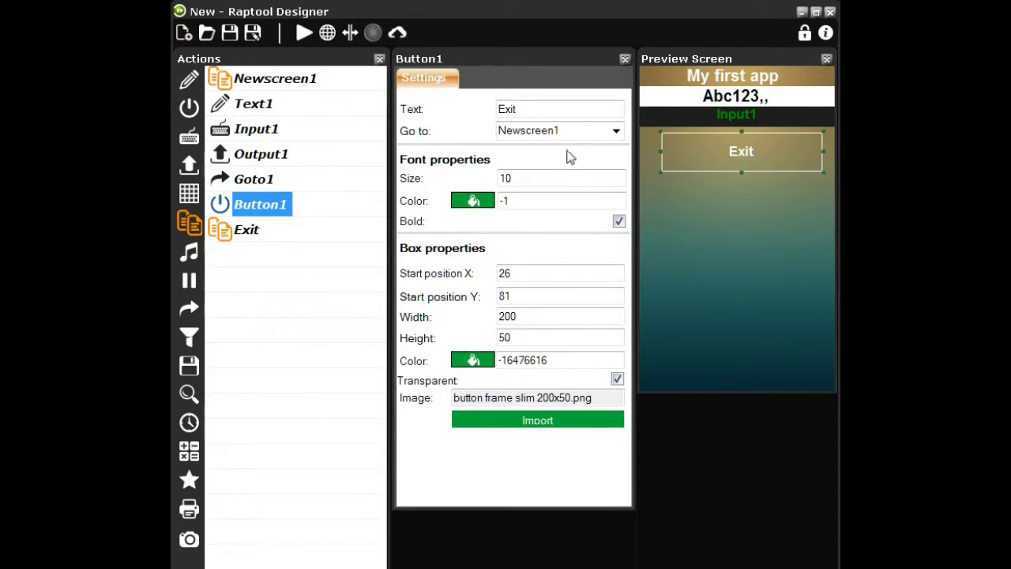
Set Button1 to go to Exit and shift it left to X 14
left_click(616, 131)
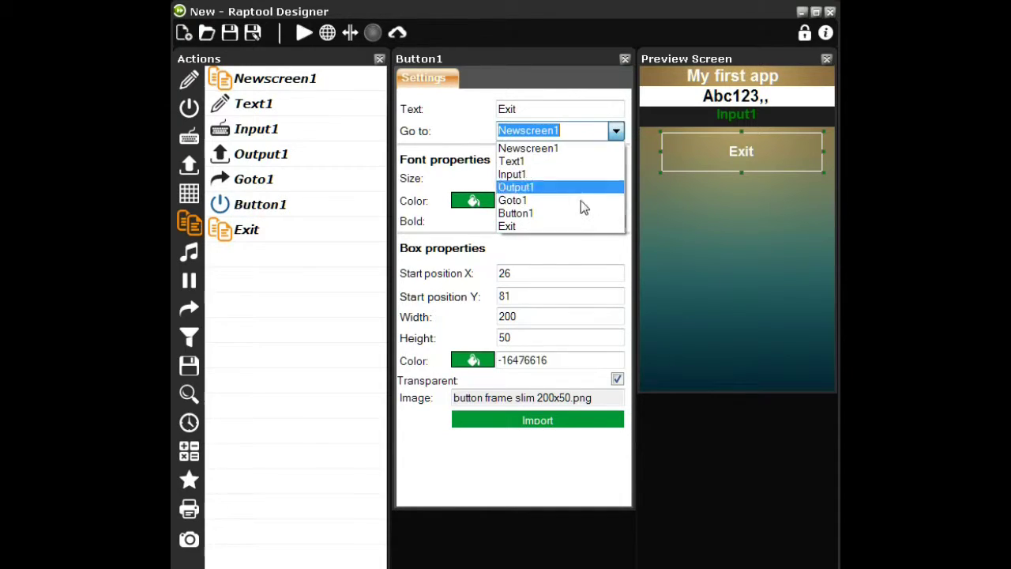
left_click(573, 227)
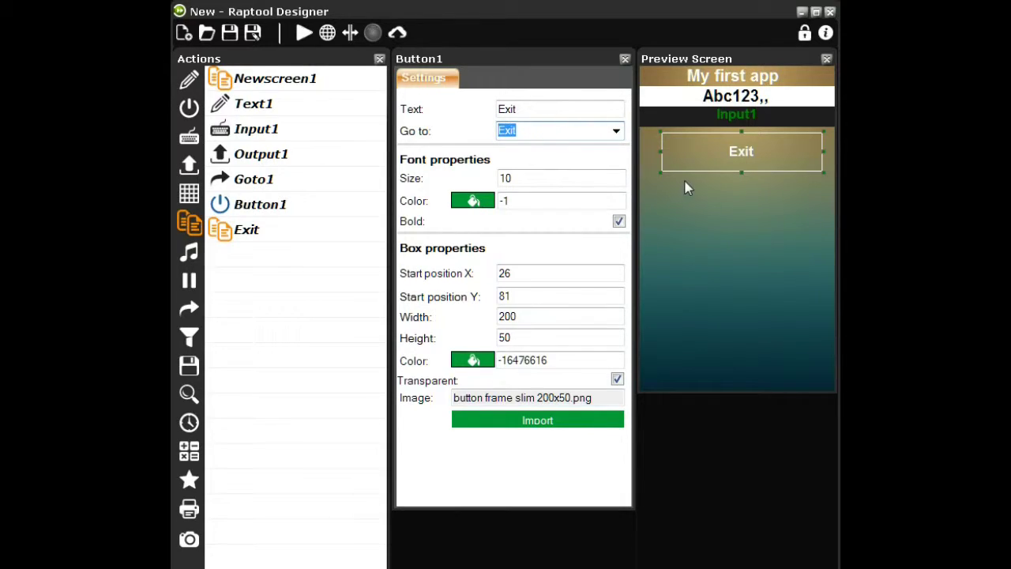
left_click_drag(690, 166, 642, 174)
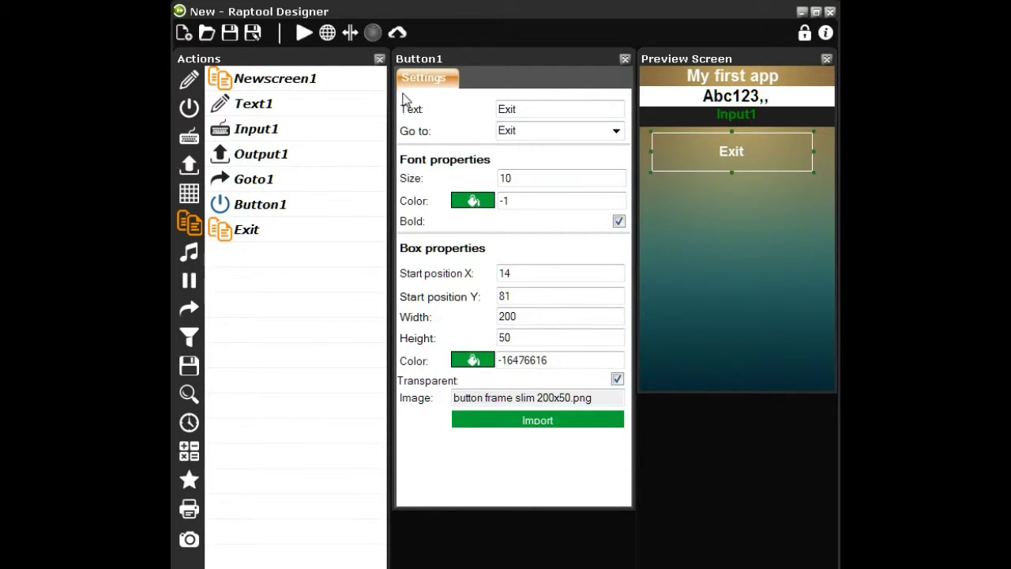
Connect to the Raptool cloud using the activation key
left_click(398, 36)
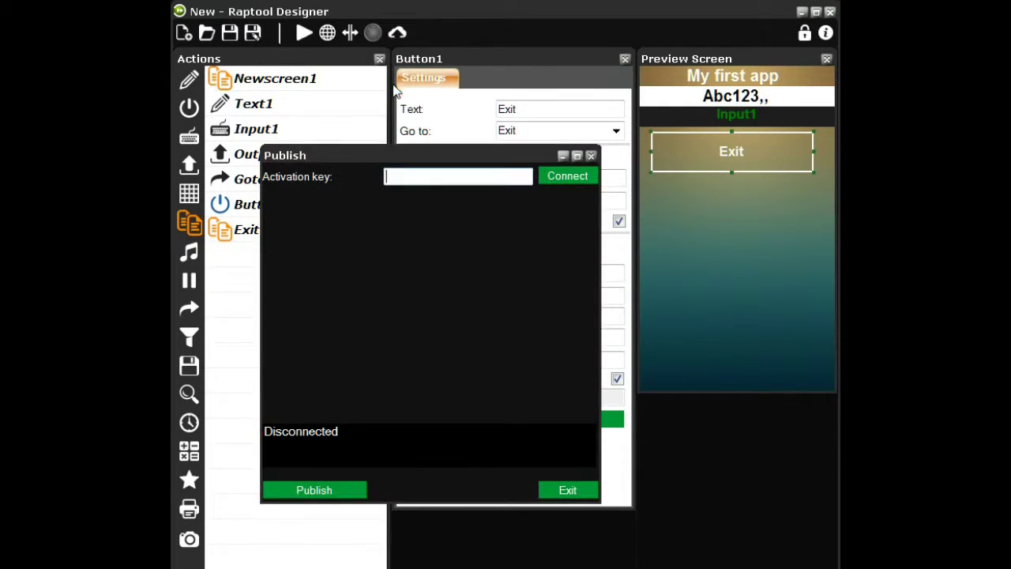
type("1111122222")
left_click(557, 177)
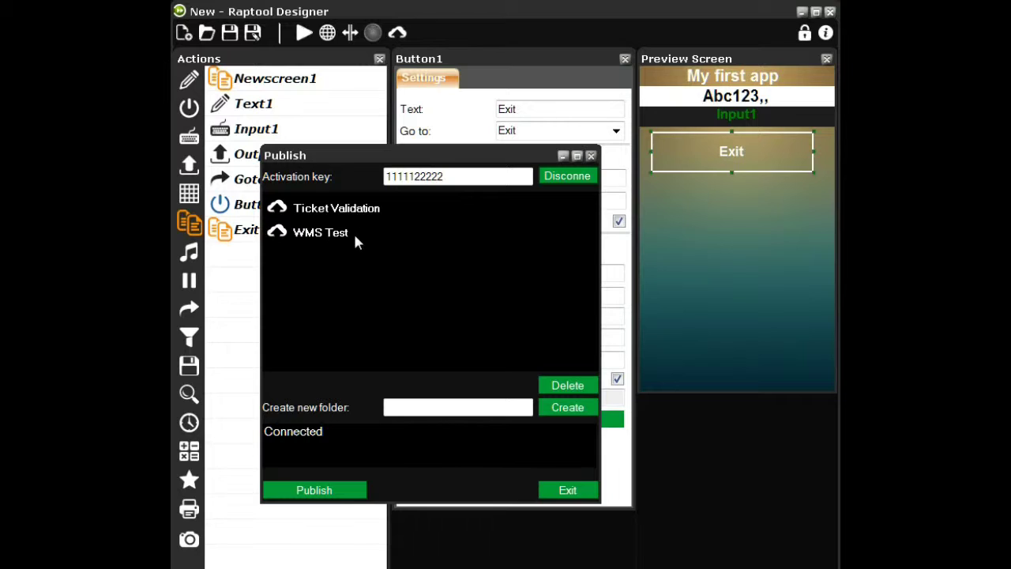
Create a 'My first app' cloud folder and publish the app into it
left_click(467, 405)
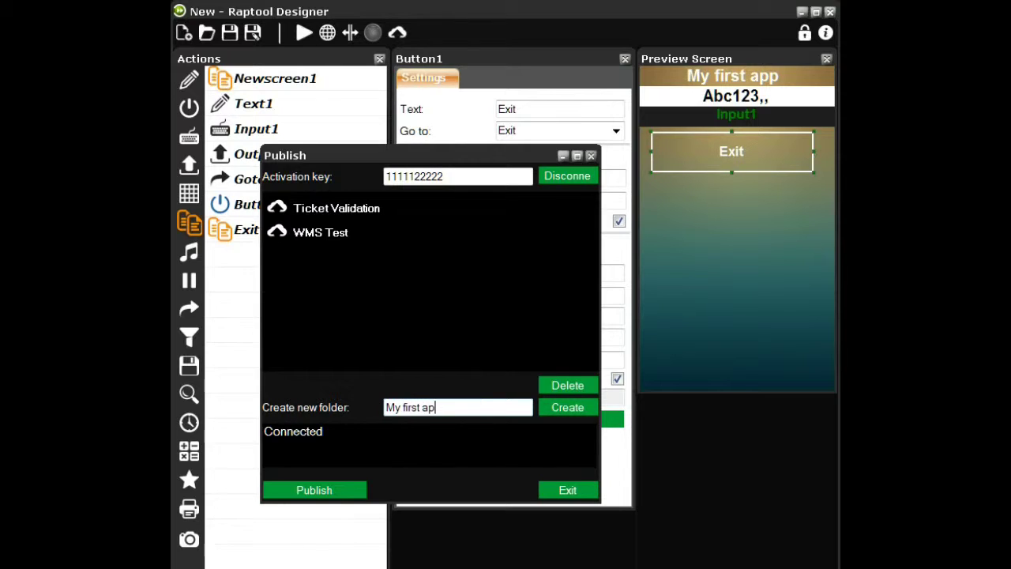
left_click(566, 409)
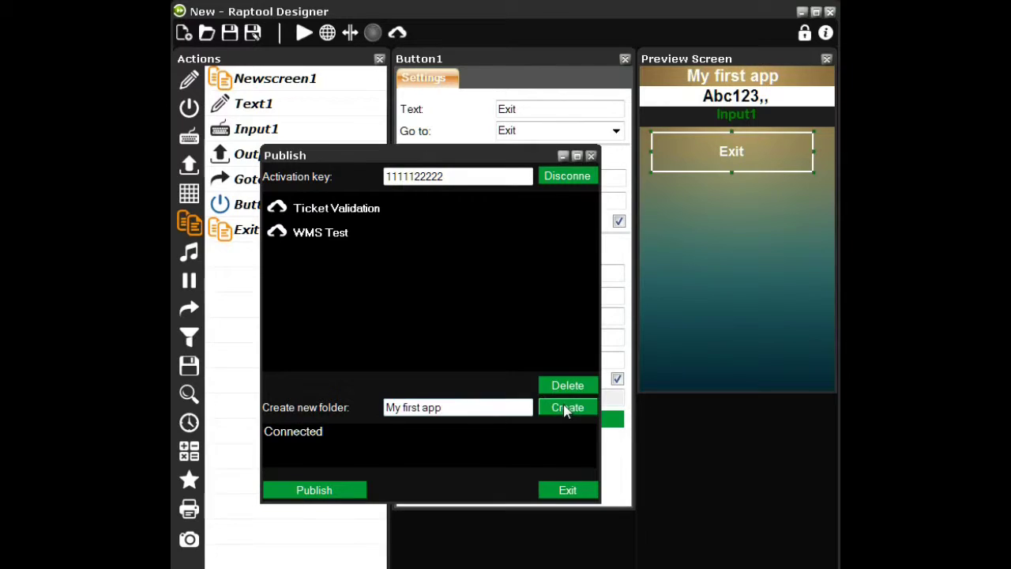
left_click(348, 211)
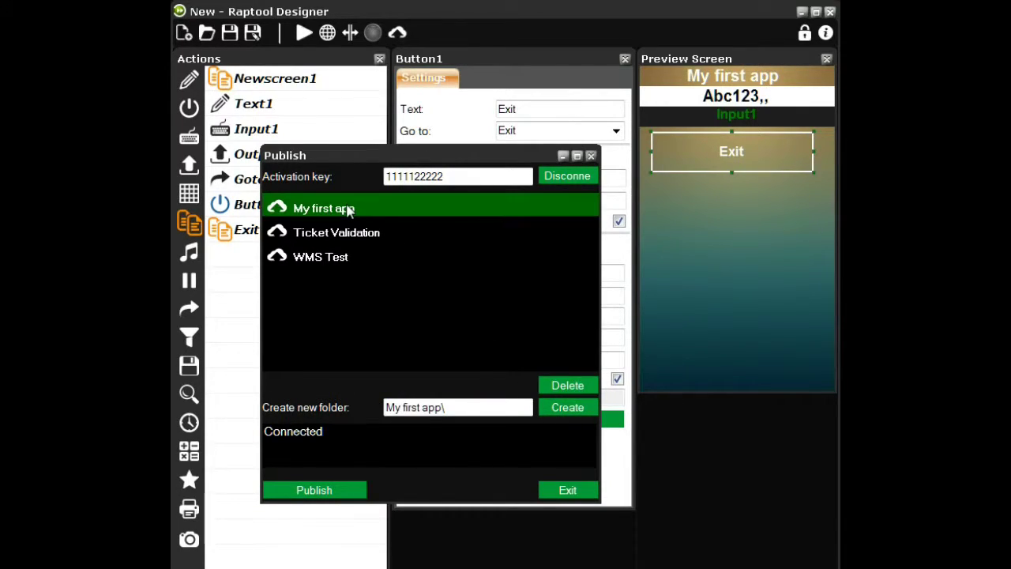
left_click(330, 490)
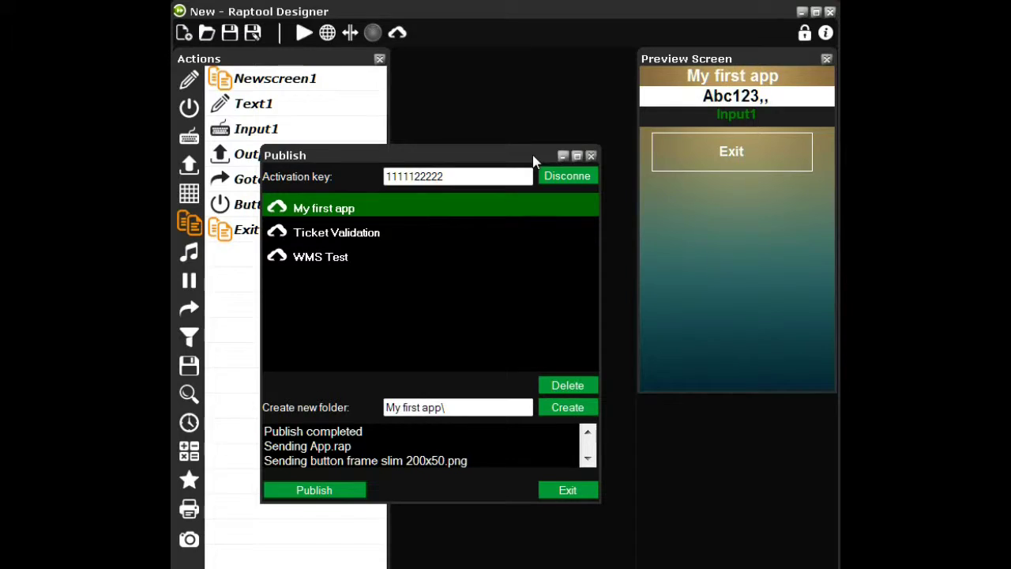
left_click_drag(533, 161, 582, 148)
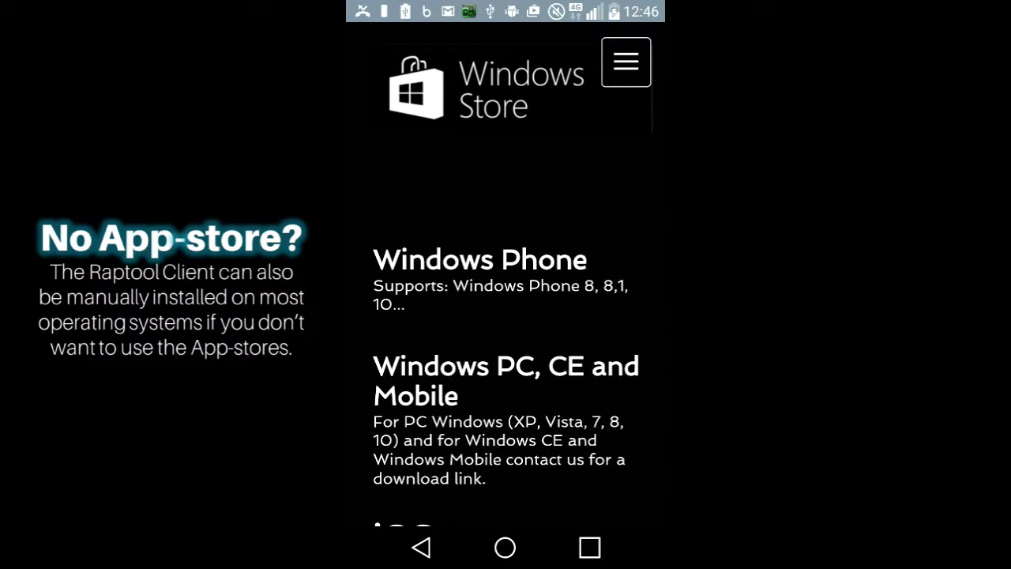
Scroll through the Raptool Client download page on the phone
scroll(506, 316, "up", 5)
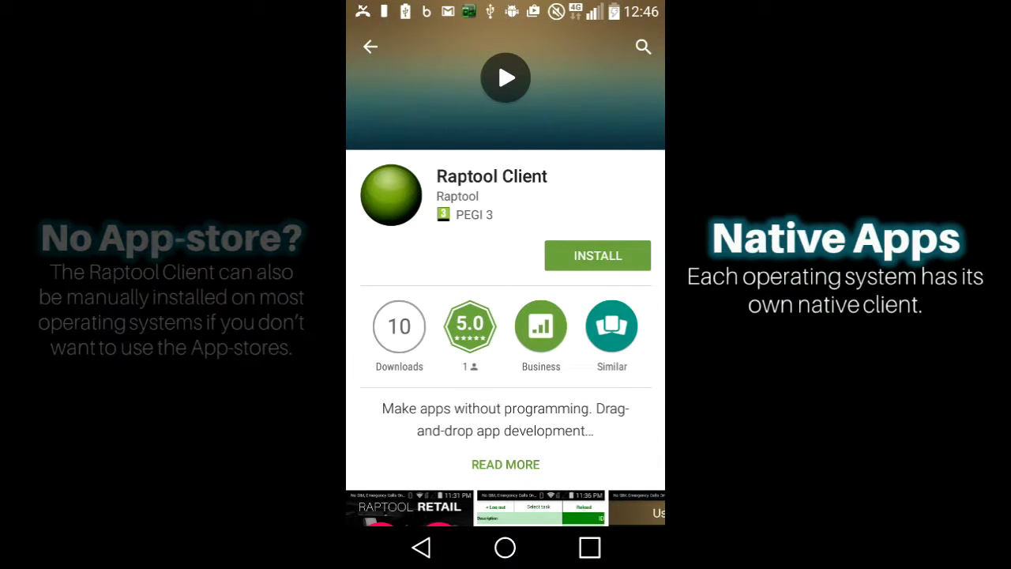
Install Raptool Client from Google Play, accepting its permissions, and launch it
left_click(597, 255)
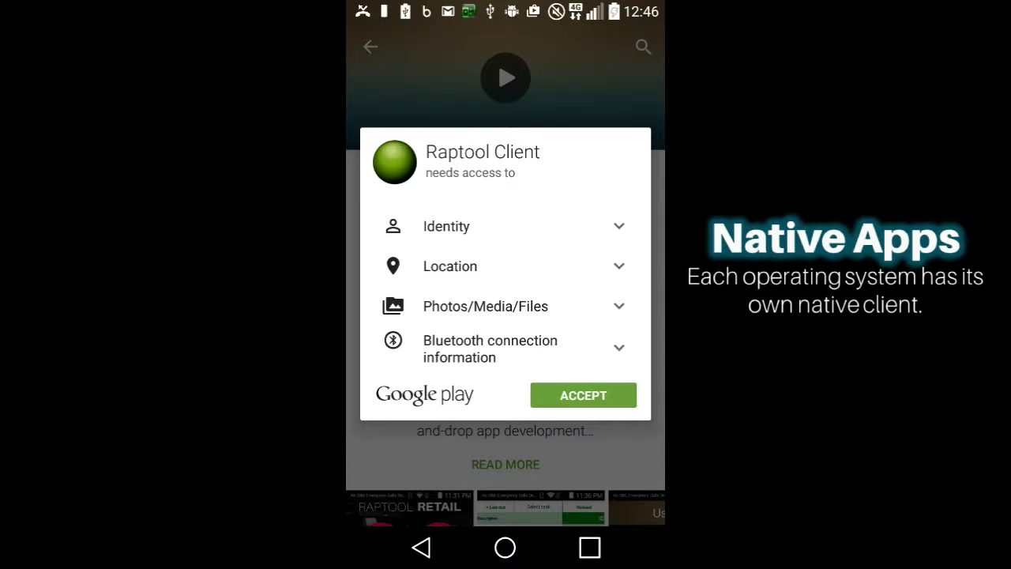
left_click(583, 395)
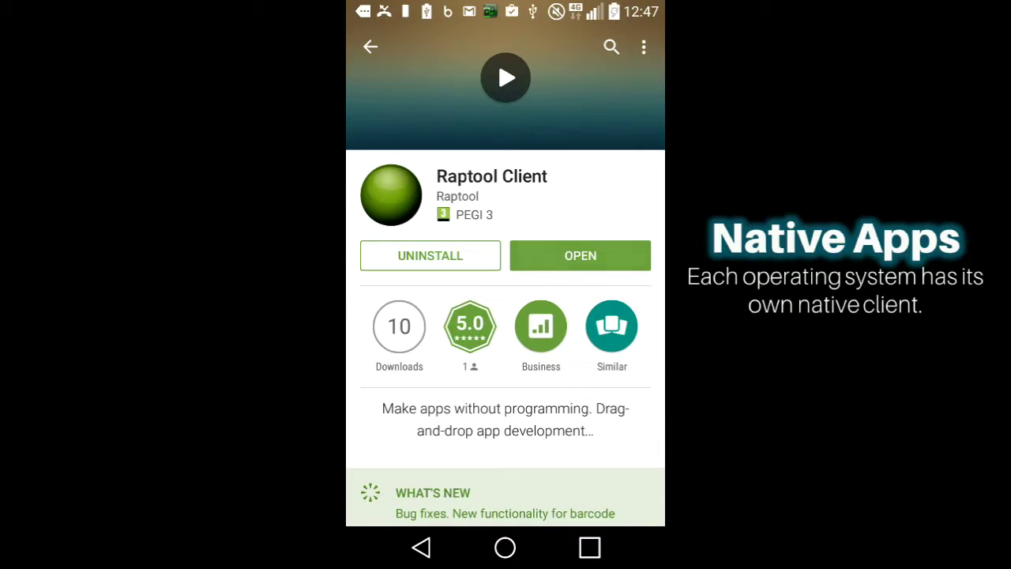
left_click(580, 255)
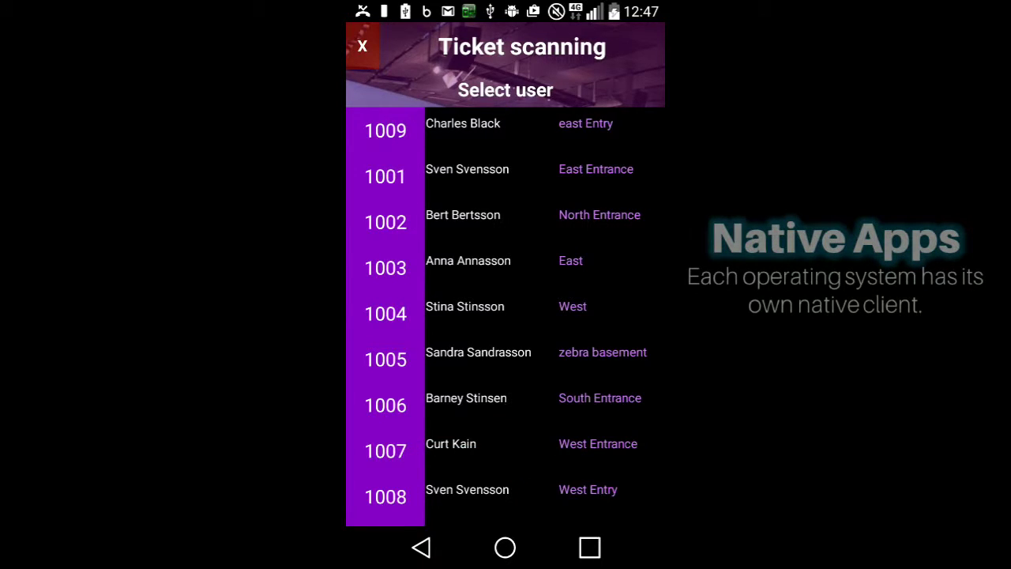
In the ticket scanning demo, pick a user, submit ticket 508, then leave the demo
left_click(463, 123)
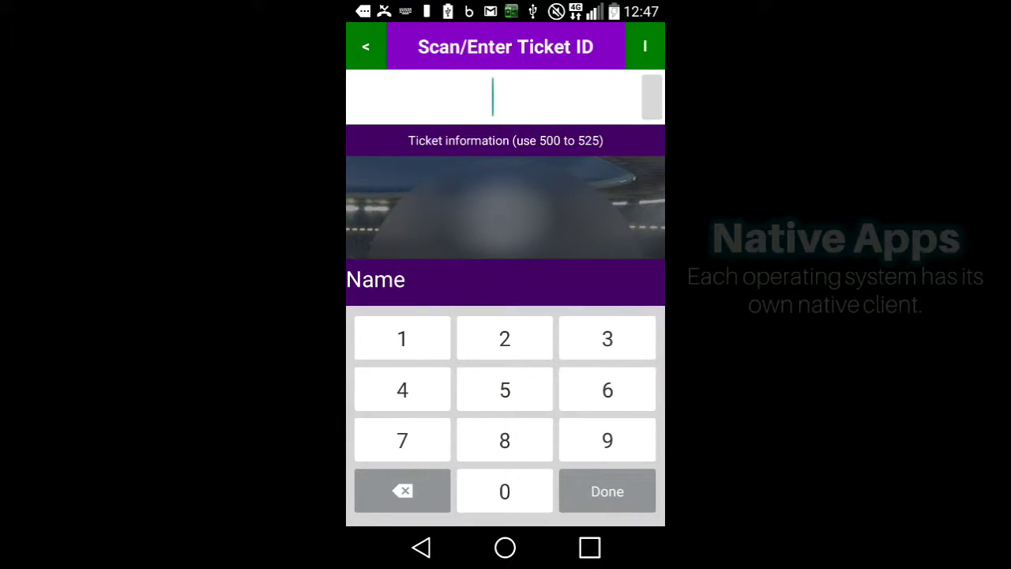
type("508")
key("Return")
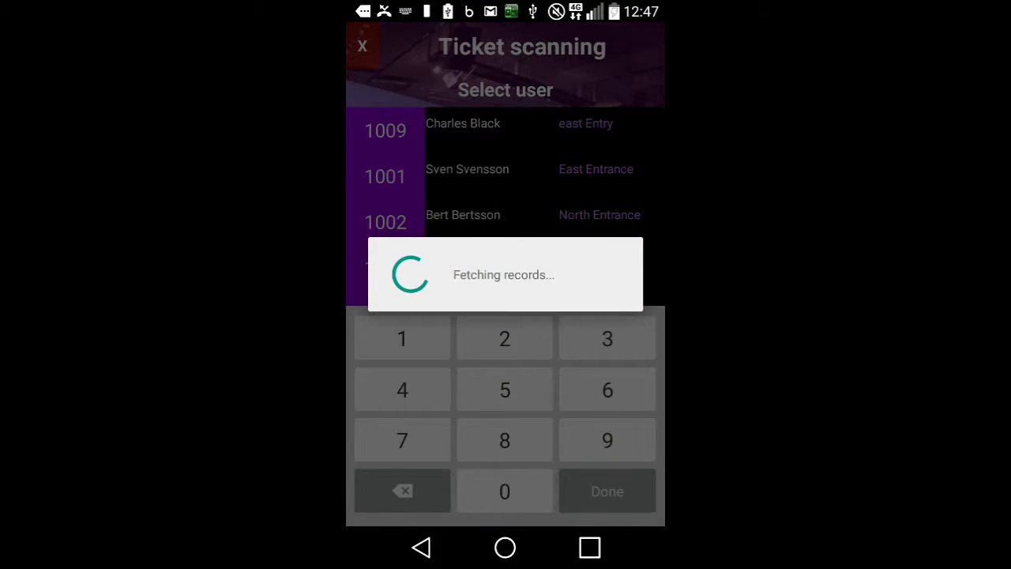
key("Escape")
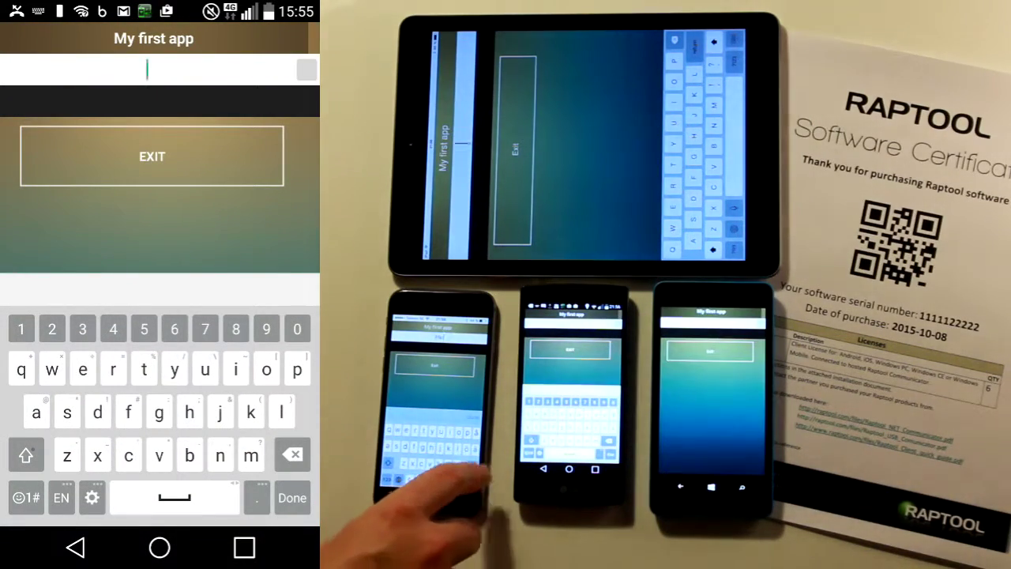
Enter 'sfgg' in My first app's input field and submit it
type("sfgg")
key("Return")
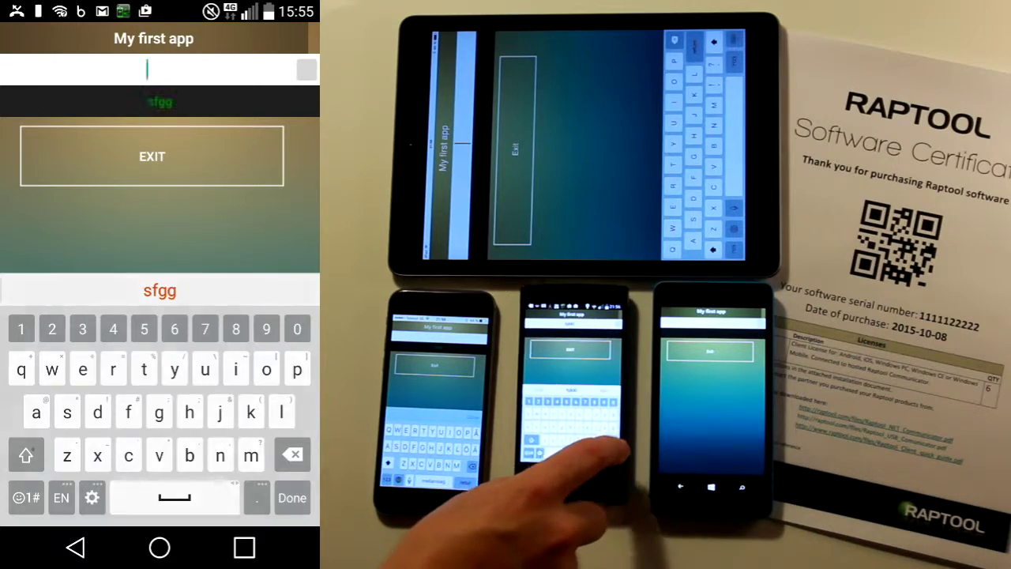